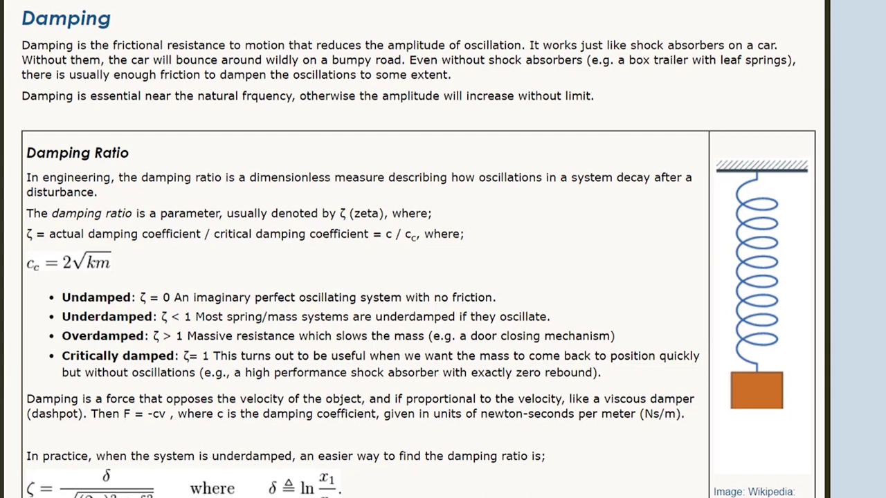
- Scroll down to question (d) and its log-scale amplitude-versus-frequency plot for ζ from 0.01 to 1.5
{"action": "scroll", "coordinate": [877, 225], "scroll_direction": "up", "scroll_amount": 1}
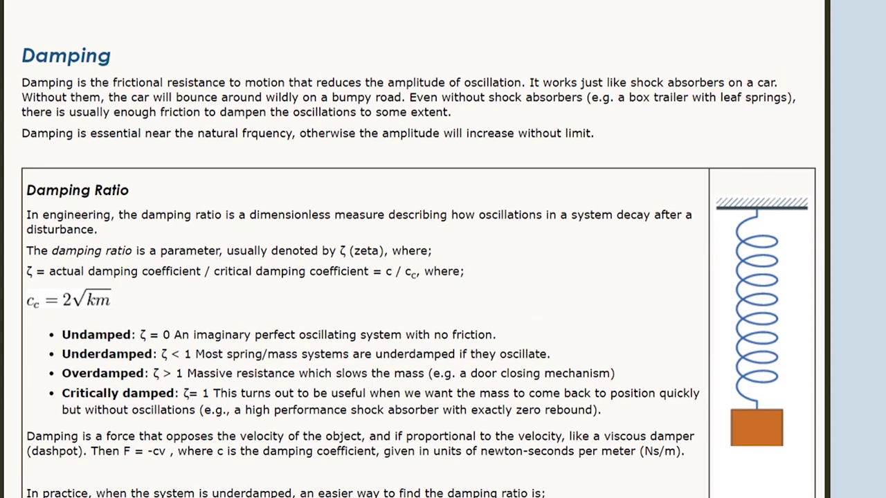
{"action": "scroll", "coordinate": [419, 266], "scroll_direction": "down", "scroll_amount": 10}
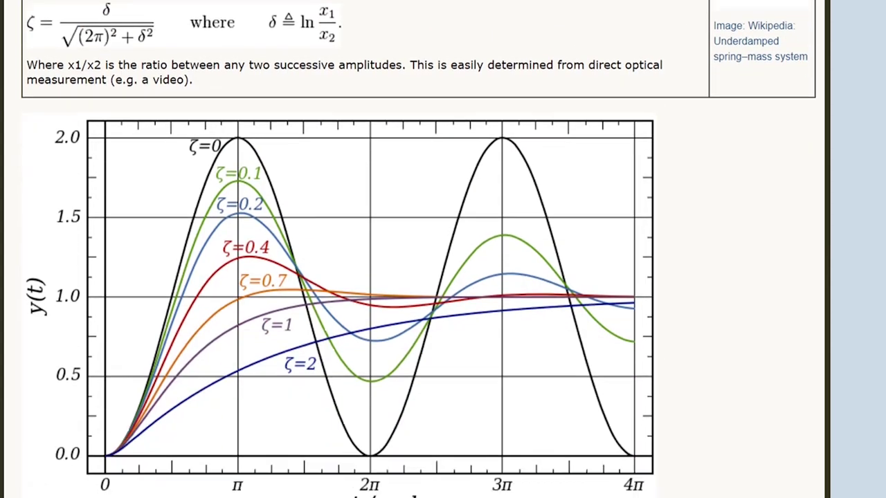
{"action": "scroll", "coordinate": [419, 265], "scroll_direction": "down", "scroll_amount": 2}
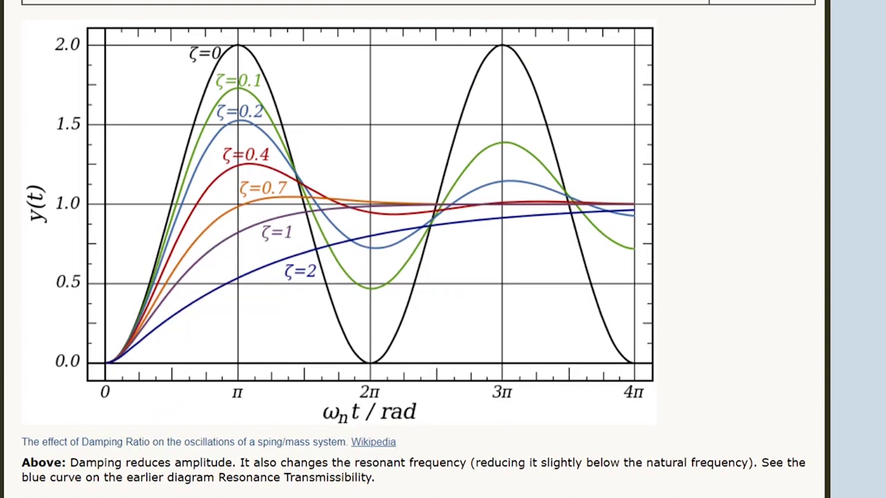
{"action": "scroll", "coordinate": [415, 249], "scroll_direction": "down", "scroll_amount": 3}
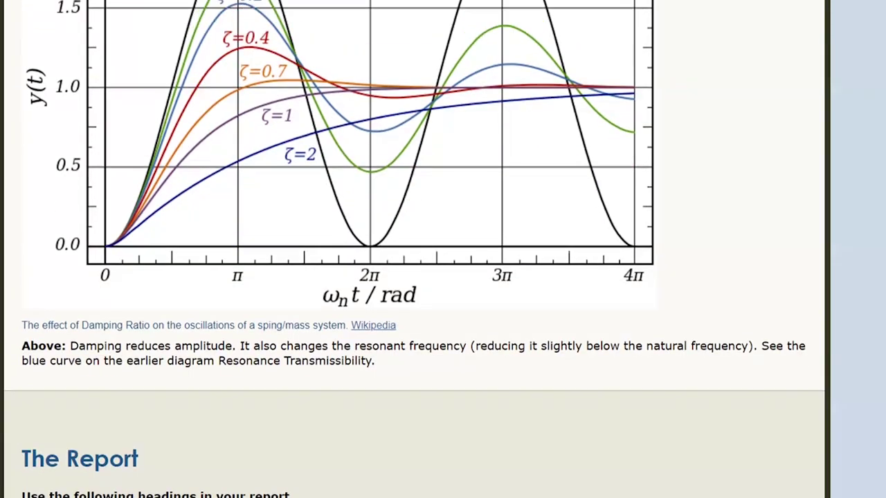
{"action": "scroll", "coordinate": [415, 249], "scroll_direction": "up", "scroll_amount": 20}
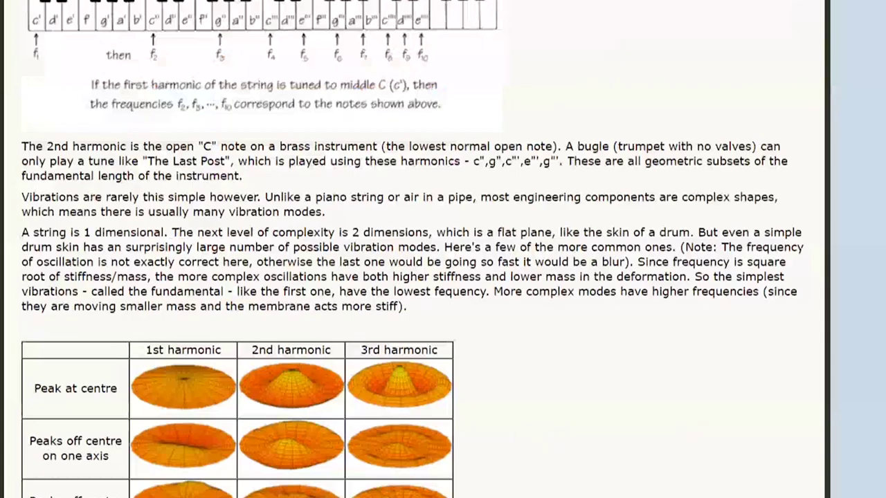
{"action": "scroll", "coordinate": [416, 249], "scroll_direction": "down", "scroll_amount": 15}
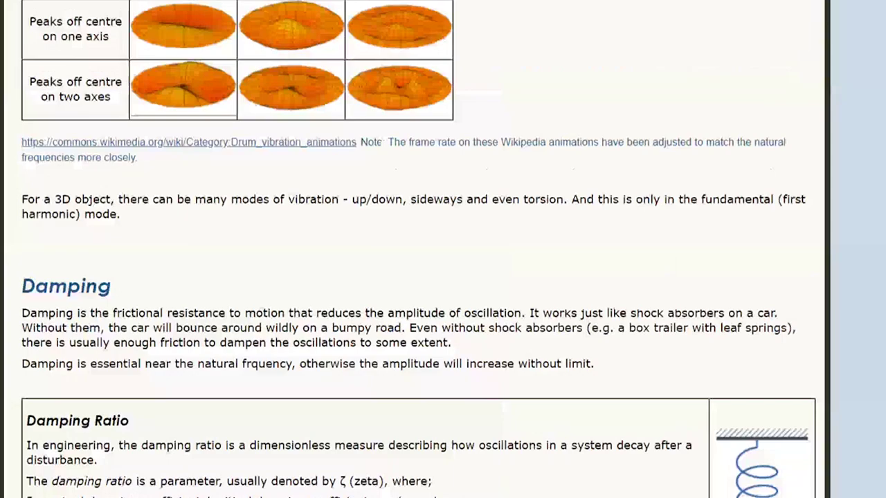
{"action": "scroll", "coordinate": [415, 250], "scroll_direction": "down", "scroll_amount": 20}
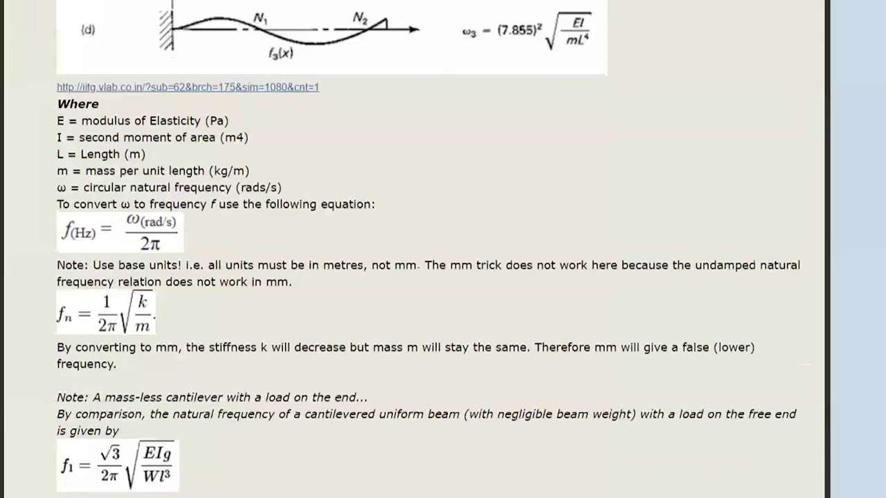
{"action": "scroll", "coordinate": [443, 249], "scroll_direction": "down", "scroll_amount": 20}
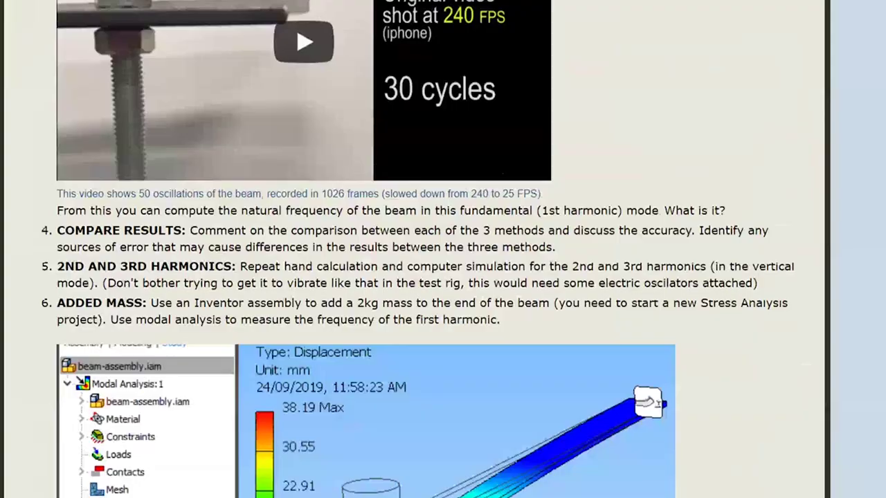
{"action": "scroll", "coordinate": [443, 249], "scroll_direction": "down", "scroll_amount": 20}
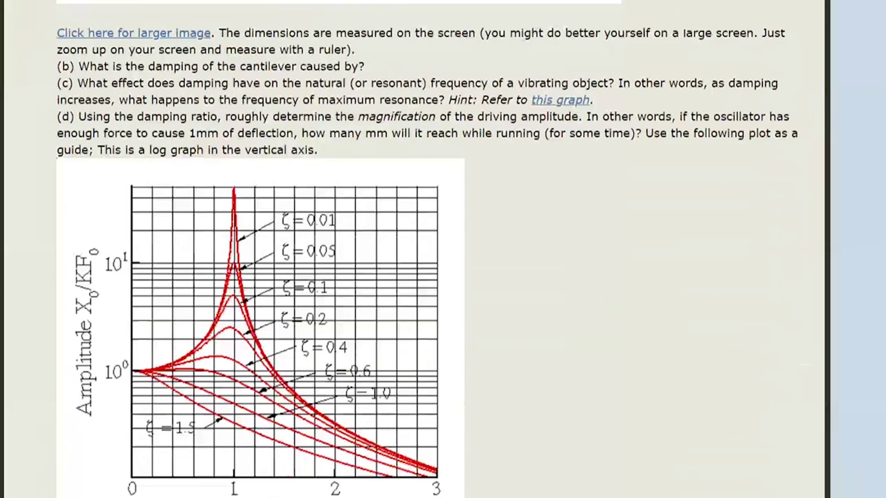
{"action": "scroll", "coordinate": [443, 250], "scroll_direction": "down", "scroll_amount": 1}
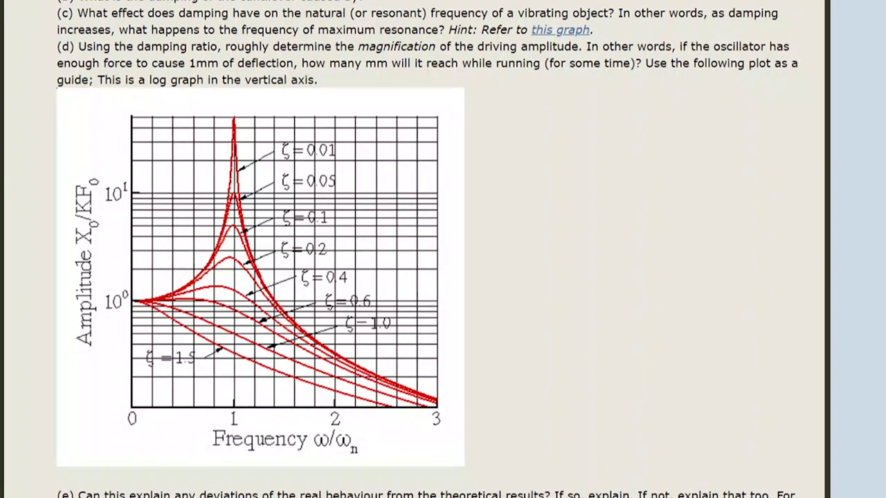
- Mark the peak with an arrow labelled ∞ ζ=0, and sketch a wall-fixed cantilever with a 1N tip load '= 1mm'
{"action": "mouse_move", "coordinate": [411, 494]}
{"action": "mouse_move", "coordinate": [234, 116]}
{"action": "left_mouse_down"}
{"action": "mouse_move", "coordinate": [234, 93]}
{"action": "mouse_move", "coordinate": [261, 101]}
{"action": "left_mouse_up"}
{"action": "mouse_move", "coordinate": [288, 87]}
{"action": "left_mouse_down"}
{"action": "mouse_move", "coordinate": [285, 112]}
{"action": "mouse_move", "coordinate": [319, 95]}
{"action": "left_mouse_up"}
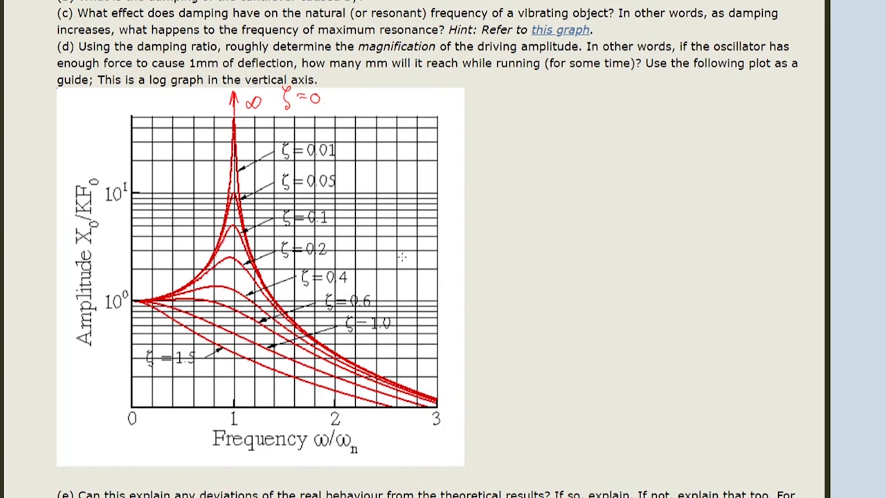
{"action": "left_click_drag", "start_coordinate": [571, 117], "coordinate": [718, 123]}
{"action": "left_click_drag", "start_coordinate": [739, 118], "coordinate": [805, 125]}
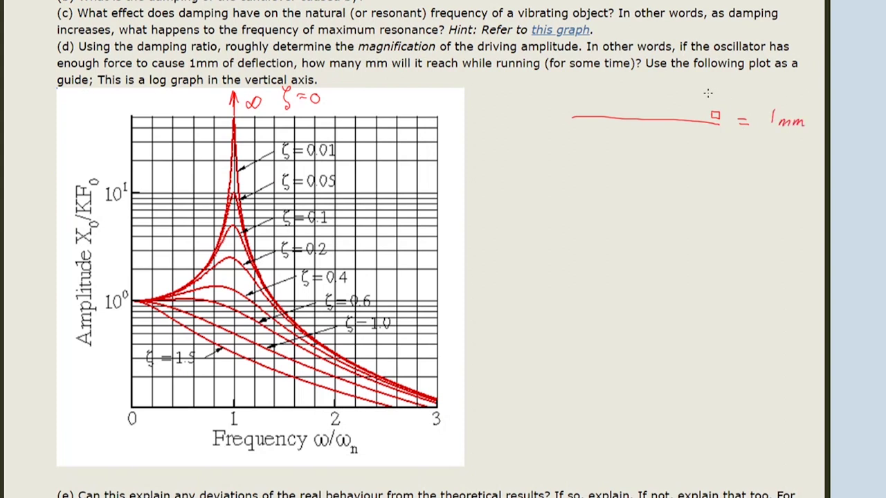
{"action": "mouse_move", "coordinate": [709, 92]}
{"action": "left_mouse_down"}
{"action": "mouse_move", "coordinate": [709, 102]}
{"action": "mouse_move", "coordinate": [723, 92]}
{"action": "left_mouse_up"}
{"action": "mouse_move", "coordinate": [574, 102]}
{"action": "left_mouse_down"}
{"action": "mouse_move", "coordinate": [574, 126]}
{"action": "mouse_move", "coordinate": [560, 120]}
{"action": "mouse_move", "coordinate": [565, 131]}
{"action": "left_mouse_up"}
- Dot the 10^0 amplitude point, write 17mm under the 1mm deflection, and write 17 at the graph edge
{"action": "left_click", "coordinate": [131, 301]}
{"action": "mouse_move", "coordinate": [769, 140]}
{"action": "left_mouse_down"}
{"action": "mouse_move", "coordinate": [766, 152]}
{"action": "mouse_move", "coordinate": [806, 157]}
{"action": "left_mouse_up"}
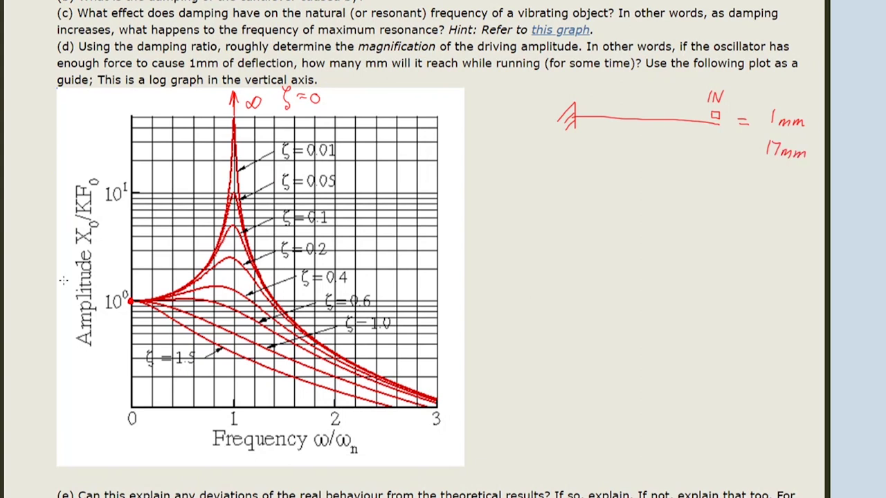
{"action": "left_click_drag", "start_coordinate": [446, 295], "coordinate": [453, 305]}
- Label zero frequency STATIC with an arrow, circle frequency ratio 2, and add a tip deflection arrow
{"action": "mouse_move", "coordinate": [133, 451]}
{"action": "left_mouse_down"}
{"action": "mouse_move", "coordinate": [132, 427]}
{"action": "mouse_move", "coordinate": [138, 438]}
{"action": "mouse_move", "coordinate": [108, 475]}
{"action": "mouse_move", "coordinate": [124, 461]}
{"action": "mouse_move", "coordinate": [133, 477]}
{"action": "mouse_move", "coordinate": [142, 458]}
{"action": "mouse_move", "coordinate": [149, 475]}
{"action": "left_mouse_up"}
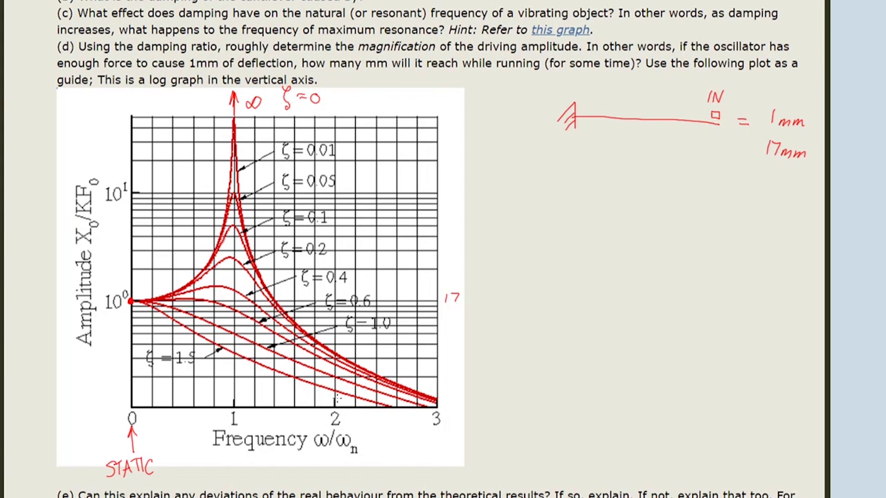
{"action": "mouse_move", "coordinate": [342, 408]}
{"action": "left_mouse_down"}
{"action": "mouse_move", "coordinate": [331, 410]}
{"action": "mouse_move", "coordinate": [328, 430]}
{"action": "mouse_move", "coordinate": [347, 411]}
{"action": "left_mouse_up"}
{"action": "mouse_move", "coordinate": [691, 101]}
{"action": "left_mouse_down"}
{"action": "mouse_move", "coordinate": [692, 115]}
{"action": "mouse_move", "coordinate": [697, 103]}
{"action": "left_mouse_up"}
- Mark a point on the ζ=0.6 curve, tick the graph's left edge, and circle the 17mm result
{"action": "left_click", "coordinate": [313, 356]}
{"action": "left_click_drag", "start_coordinate": [125, 355], "coordinate": [135, 354]}
{"action": "mouse_move", "coordinate": [756, 166]}
{"action": "left_mouse_down"}
{"action": "mouse_move", "coordinate": [808, 137]}
{"action": "mouse_move", "coordinate": [767, 157]}
{"action": "mouse_move", "coordinate": [788, 165]}
{"action": "left_mouse_up"}
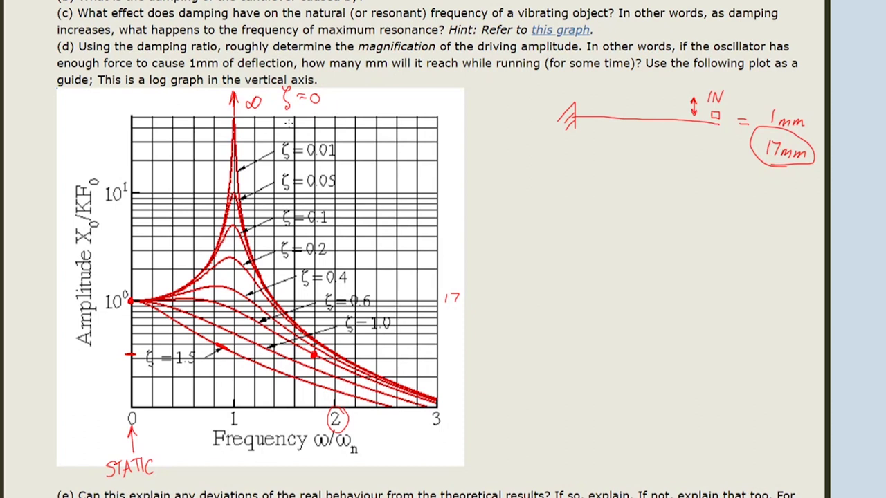
- Circle the ζ=0.01 and ζ=0.05 labels and point an arrow ending in '?' at ζ=0.05
{"action": "mouse_move", "coordinate": [311, 165]}
{"action": "left_mouse_down"}
{"action": "mouse_move", "coordinate": [335, 165]}
{"action": "mouse_move", "coordinate": [326, 136]}
{"action": "mouse_move", "coordinate": [304, 151]}
{"action": "left_mouse_up"}
{"action": "mouse_move", "coordinate": [339, 176]}
{"action": "left_mouse_down"}
{"action": "mouse_move", "coordinate": [340, 185]}
{"action": "mouse_move", "coordinate": [313, 195]}
{"action": "mouse_move", "coordinate": [339, 198]}
{"action": "mouse_move", "coordinate": [345, 178]}
{"action": "left_mouse_up"}
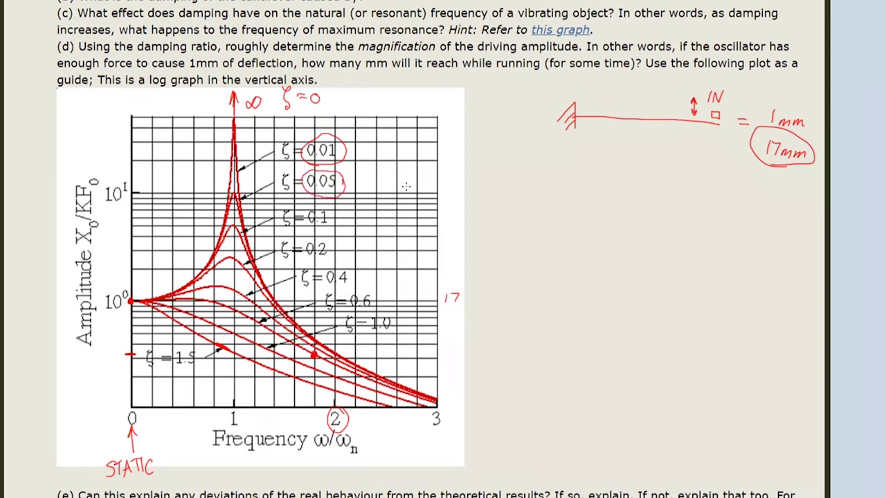
{"action": "left_click_drag", "start_coordinate": [461, 186], "coordinate": [348, 186]}
{"action": "left_click_drag", "start_coordinate": [468, 173], "coordinate": [474, 184]}
{"action": "left_click", "coordinate": [472, 195]}
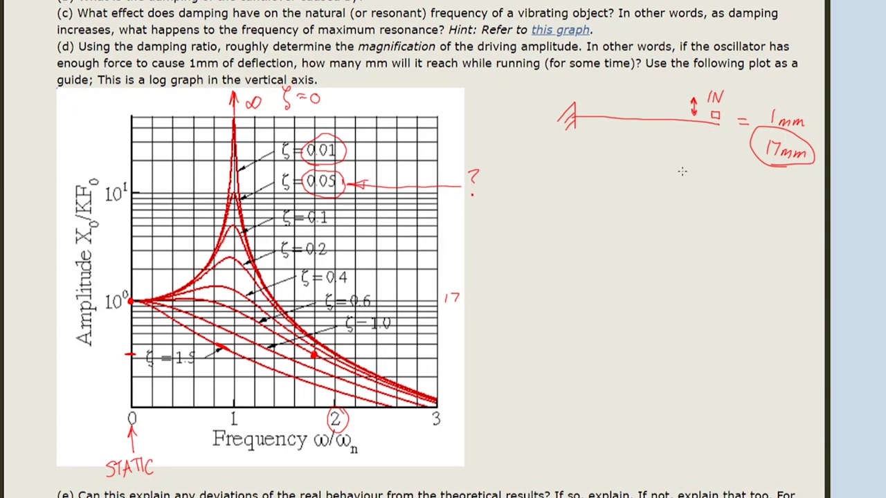
- Relabel the beam sketch as 3N giving 3mm, and write 3mm beside the 10^0 axis label
{"action": "mouse_move", "coordinate": [684, 170]}
{"action": "left_mouse_down"}
{"action": "mouse_move", "coordinate": [689, 184]}
{"action": "mouse_move", "coordinate": [713, 185]}
{"action": "left_mouse_up"}
{"action": "left_click_drag", "start_coordinate": [709, 91], "coordinate": [709, 106]}
{"action": "mouse_move", "coordinate": [57, 297]}
{"action": "left_mouse_down"}
{"action": "mouse_move", "coordinate": [58, 309]}
{"action": "mouse_move", "coordinate": [77, 309]}
{"action": "left_mouse_up"}
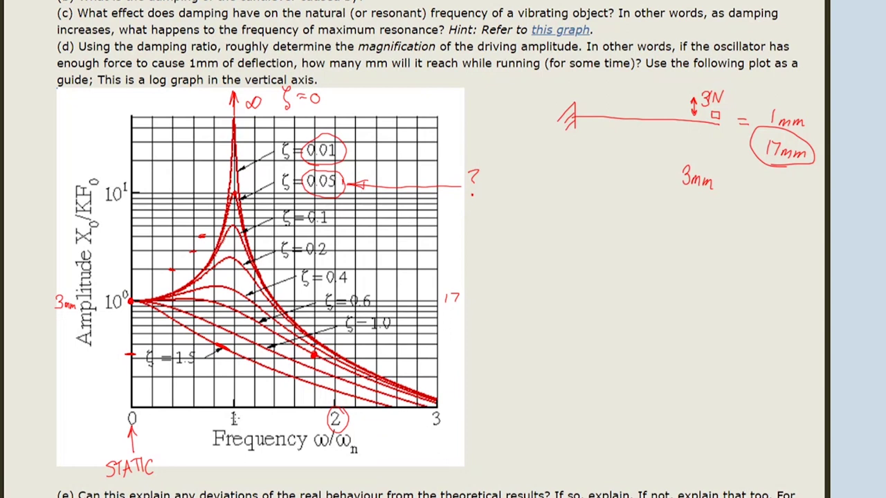
- Mark ratio 1, extend the note to ?x1, circle ζ=0.6, tick the peaks at ratio 1, and undo a stray stroke
{"action": "left_click_drag", "start_coordinate": [233, 394], "coordinate": [234, 404]}
{"action": "mouse_move", "coordinate": [486, 185]}
{"action": "left_mouse_down"}
{"action": "mouse_move", "coordinate": [495, 194]}
{"action": "mouse_move", "coordinate": [485, 194]}
{"action": "mouse_move", "coordinate": [513, 180]}
{"action": "left_mouse_up"}
{"action": "left_click_drag", "start_coordinate": [321, 335], "coordinate": [311, 343]}
{"action": "mouse_move", "coordinate": [358, 312]}
{"action": "left_mouse_down"}
{"action": "mouse_move", "coordinate": [375, 313]}
{"action": "mouse_move", "coordinate": [381, 290]}
{"action": "mouse_move", "coordinate": [322, 293]}
{"action": "mouse_move", "coordinate": [324, 307]}
{"action": "mouse_move", "coordinate": [342, 317]}
{"action": "left_mouse_up"}
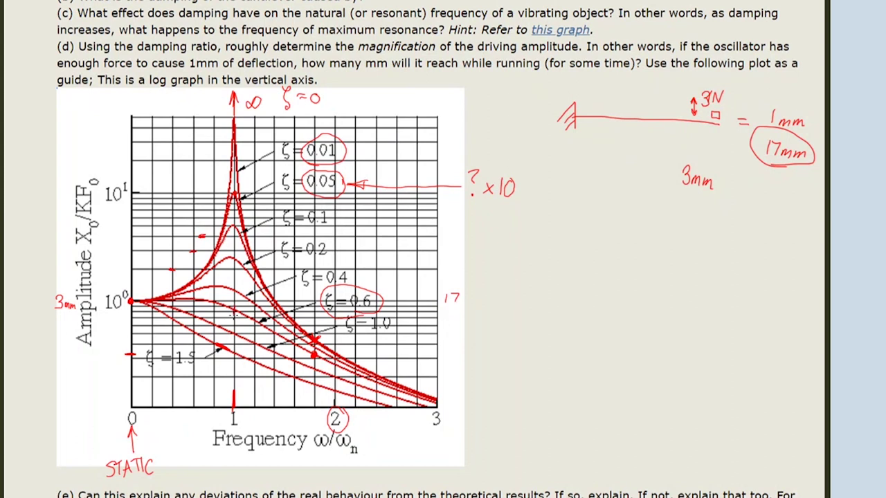
{"action": "left_click_drag", "start_coordinate": [234, 307], "coordinate": [235, 314]}
{"action": "left_click_drag", "start_coordinate": [674, 261], "coordinate": [690, 296]}
{"action": "key", "text": "ctrl+z"}
- Sketch a resonance curve beside the graph, dot its peak and write ×10 above it
{"action": "mouse_move", "coordinate": [515, 303]}
{"action": "left_mouse_down"}
{"action": "mouse_move", "coordinate": [554, 279]}
{"action": "mouse_move", "coordinate": [588, 205]}
{"action": "mouse_move", "coordinate": [625, 275]}
{"action": "mouse_move", "coordinate": [685, 325]}
{"action": "mouse_move", "coordinate": [766, 353]}
{"action": "left_mouse_up"}
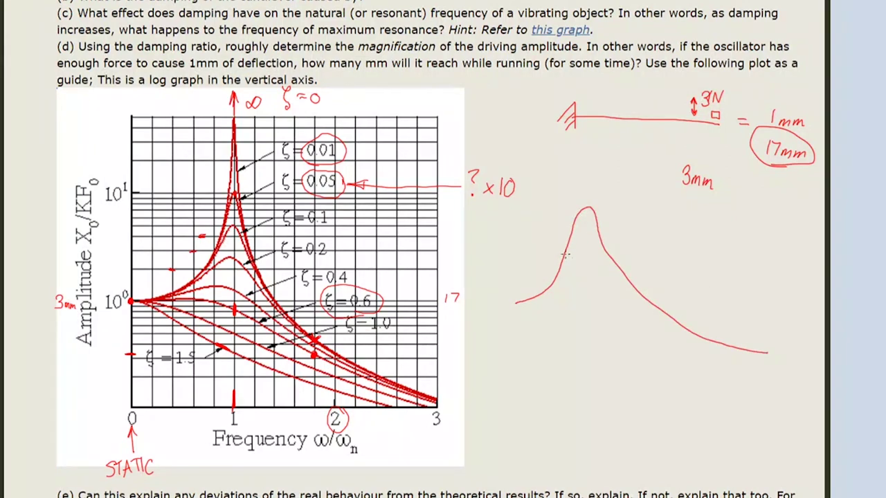
{"action": "left_click", "coordinate": [587, 208]}
{"action": "mouse_move", "coordinate": [591, 196]}
{"action": "left_mouse_down"}
{"action": "mouse_move", "coordinate": [585, 203]}
{"action": "mouse_move", "coordinate": [598, 203]}
{"action": "left_mouse_up"}
{"action": "left_click_drag", "start_coordinate": [603, 196], "coordinate": [602, 196]}
- Drop vertical lines from the curve's start and peak, labelled STATIC and NAT FREQ
{"action": "left_click", "coordinate": [515, 301]}
{"action": "left_click_drag", "start_coordinate": [514, 291], "coordinate": [510, 412]}
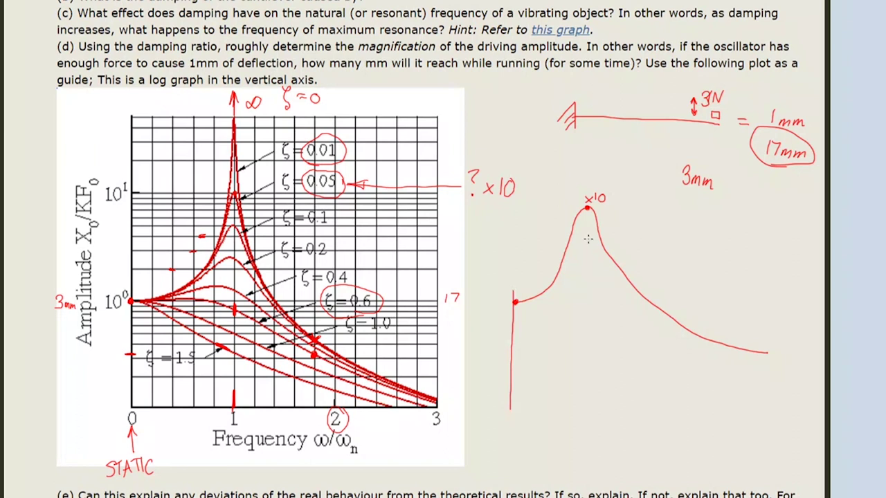
{"action": "left_click_drag", "start_coordinate": [588, 208], "coordinate": [585, 407]}
{"action": "mouse_move", "coordinate": [499, 423]}
{"action": "left_mouse_down"}
{"action": "mouse_move", "coordinate": [493, 435]}
{"action": "mouse_move", "coordinate": [503, 438]}
{"action": "mouse_move", "coordinate": [508, 421]}
{"action": "mouse_move", "coordinate": [513, 435]}
{"action": "mouse_move", "coordinate": [521, 422]}
{"action": "left_mouse_up"}
{"action": "left_click_drag", "start_coordinate": [516, 423], "coordinate": [516, 435]}
{"action": "mouse_move", "coordinate": [522, 424]}
{"action": "left_mouse_down"}
{"action": "mouse_move", "coordinate": [522, 435]}
{"action": "mouse_move", "coordinate": [586, 425]}
{"action": "mouse_move", "coordinate": [597, 436]}
{"action": "mouse_move", "coordinate": [604, 422]}
{"action": "left_mouse_up"}
{"action": "mouse_move", "coordinate": [577, 462]}
{"action": "left_mouse_down"}
{"action": "mouse_move", "coordinate": [585, 447]}
{"action": "mouse_move", "coordinate": [596, 458]}
{"action": "mouse_move", "coordinate": [605, 444]}
{"action": "mouse_move", "coordinate": [612, 459]}
{"action": "left_mouse_up"}
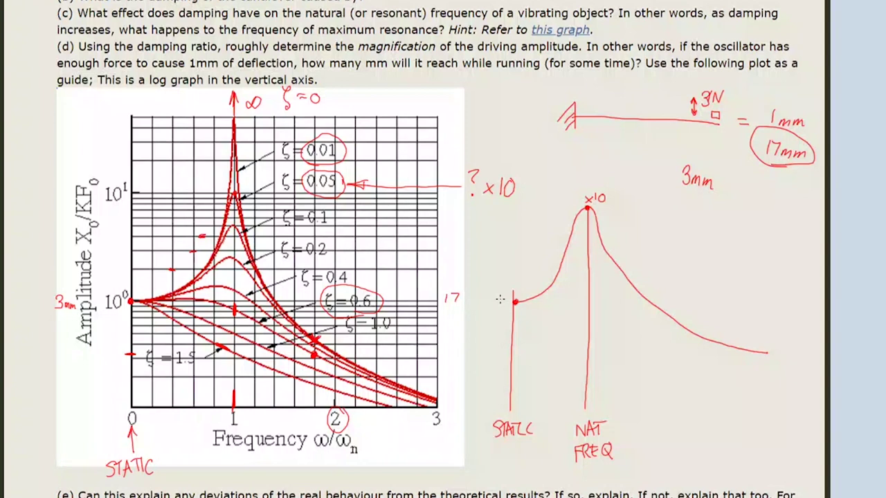
- Write 3 at the sketch's static start, 30 at its peak, and ζ = 0.05 beside the peak
{"action": "left_click_drag", "start_coordinate": [498, 296], "coordinate": [498, 311]}
{"action": "mouse_move", "coordinate": [602, 210]}
{"action": "left_mouse_down"}
{"action": "mouse_move", "coordinate": [602, 221]}
{"action": "mouse_move", "coordinate": [614, 212]}
{"action": "left_mouse_up"}
{"action": "mouse_move", "coordinate": [625, 230]}
{"action": "left_mouse_down"}
{"action": "mouse_move", "coordinate": [629, 247]}
{"action": "mouse_move", "coordinate": [677, 233]}
{"action": "left_mouse_up"}
{"action": "left_click", "coordinate": [655, 239]}
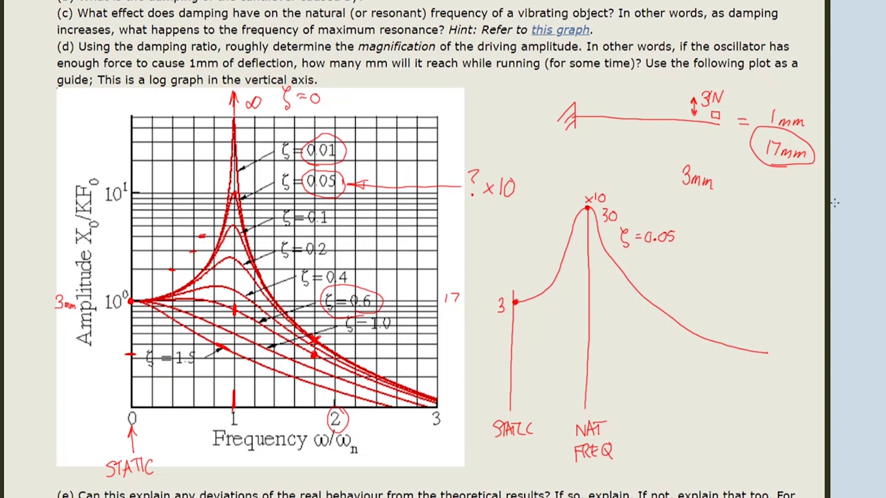
- Scroll back to the ζ=0 note above the graph and label it DAMPING RATIO
{"action": "scroll", "coordinate": [834, 203], "scroll_direction": "up", "scroll_amount": 3}
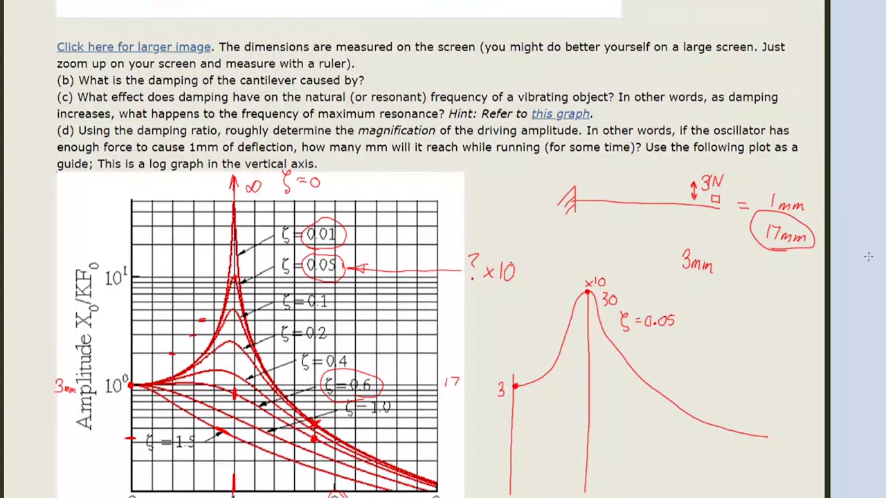
{"action": "scroll", "coordinate": [443, 249], "scroll_direction": "up", "scroll_amount": 3}
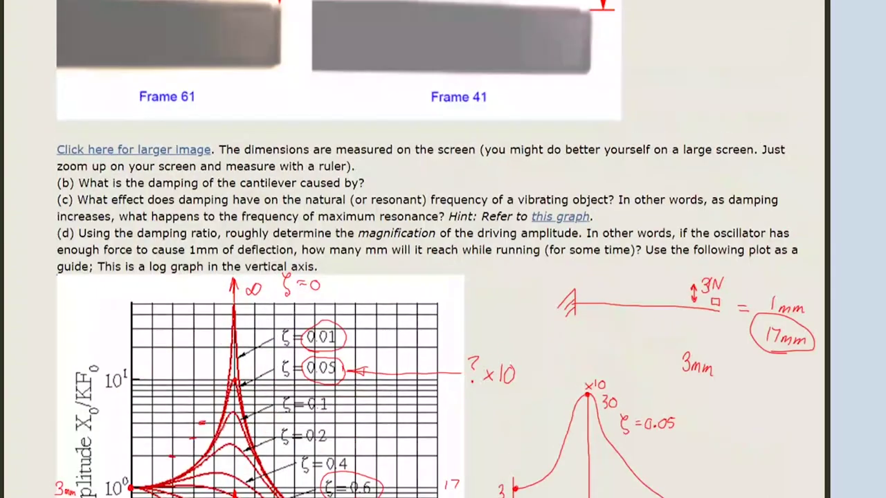
{"action": "scroll", "coordinate": [443, 249], "scroll_direction": "up", "scroll_amount": 10}
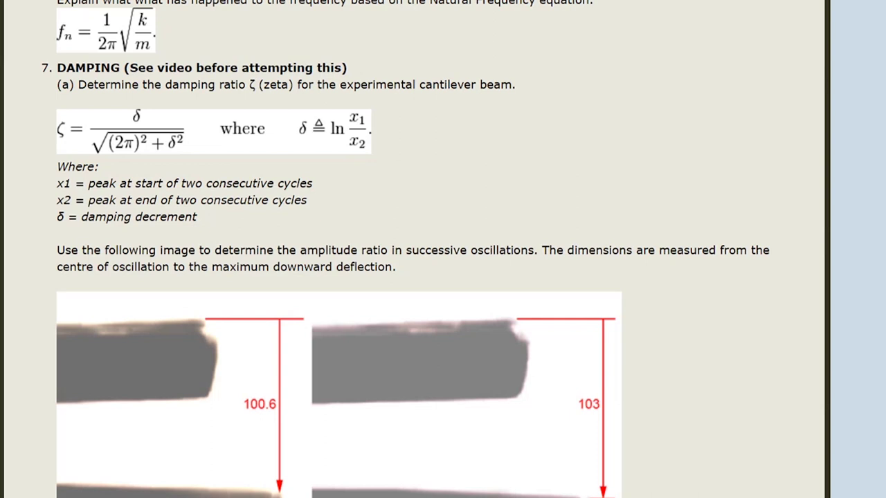
{"action": "scroll", "coordinate": [443, 249], "scroll_direction": "down", "scroll_amount": 9}
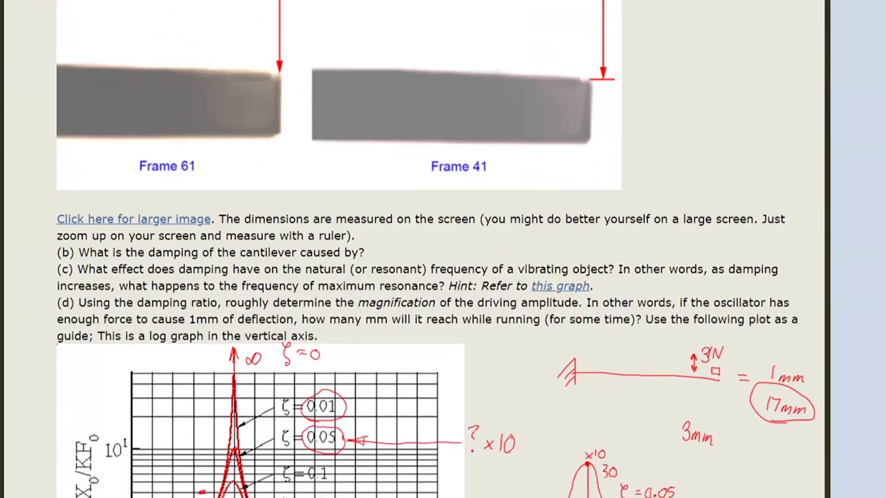
{"action": "scroll", "coordinate": [443, 249], "scroll_direction": "down", "scroll_amount": 2}
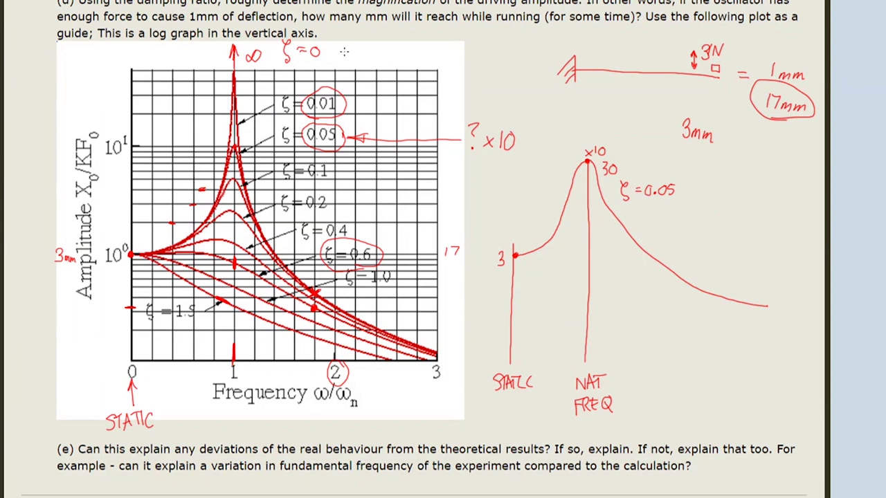
{"action": "mouse_move", "coordinate": [342, 46]}
{"action": "left_mouse_down"}
{"action": "mouse_move", "coordinate": [354, 53]}
{"action": "mouse_move", "coordinate": [375, 42]}
{"action": "mouse_move", "coordinate": [371, 50]}
{"action": "mouse_move", "coordinate": [378, 43]}
{"action": "mouse_move", "coordinate": [385, 53]}
{"action": "mouse_move", "coordinate": [385, 43]}
{"action": "mouse_move", "coordinate": [392, 53]}
{"action": "mouse_move", "coordinate": [436, 42]}
{"action": "left_mouse_up"}
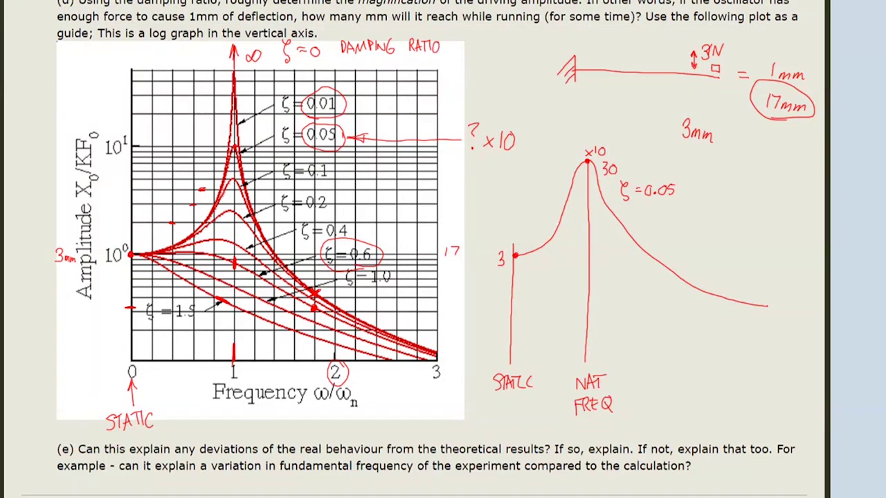
- Scroll to section 7(a) on determining the damping ratio, showing the Frame 61 and Frame 41 images
{"action": "scroll", "coordinate": [443, 249], "scroll_direction": "up", "scroll_amount": 10}
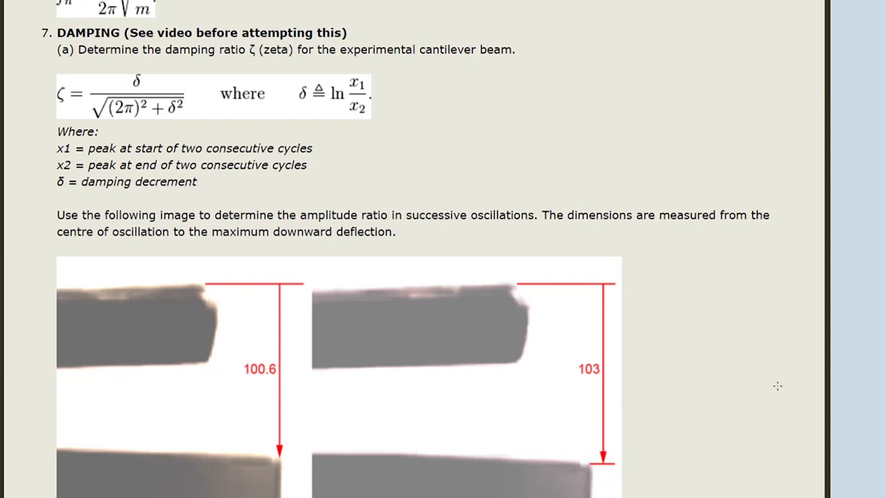
{"action": "scroll", "coordinate": [643, 383], "scroll_direction": "down", "scroll_amount": 2}
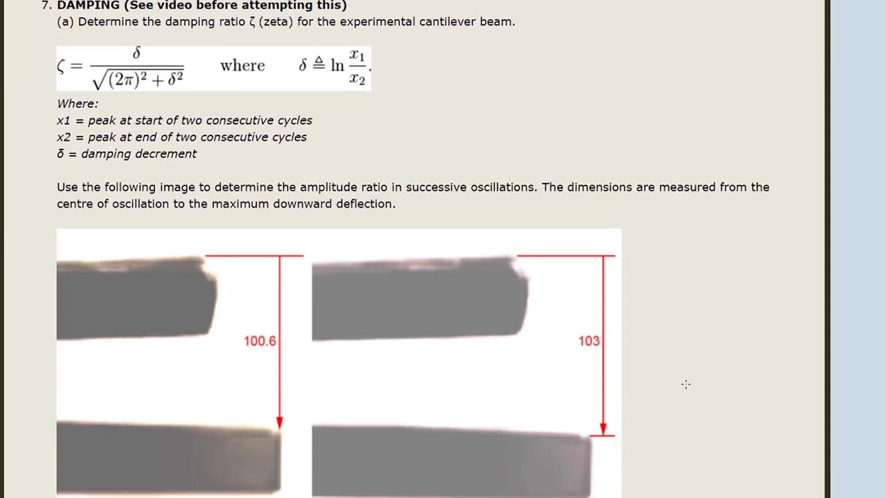
{"action": "scroll", "coordinate": [685, 384], "scroll_direction": "down", "scroll_amount": 2}
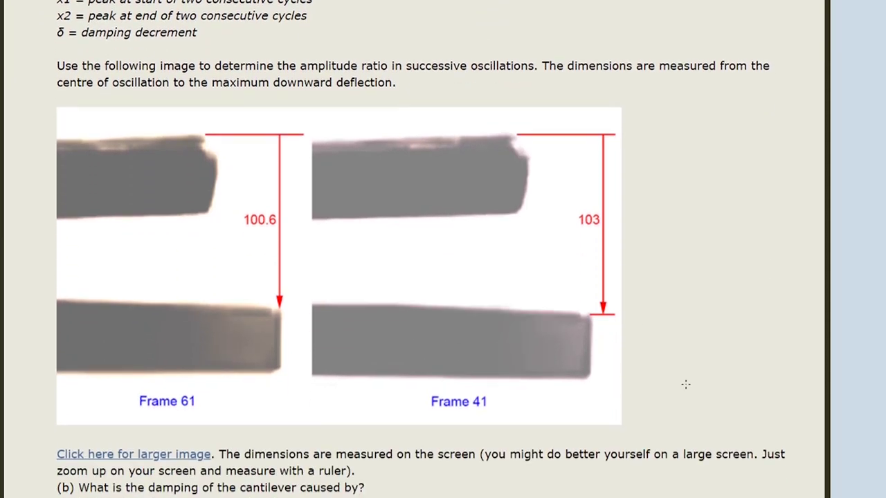
{"action": "scroll", "coordinate": [685, 384], "scroll_direction": "down", "scroll_amount": 1}
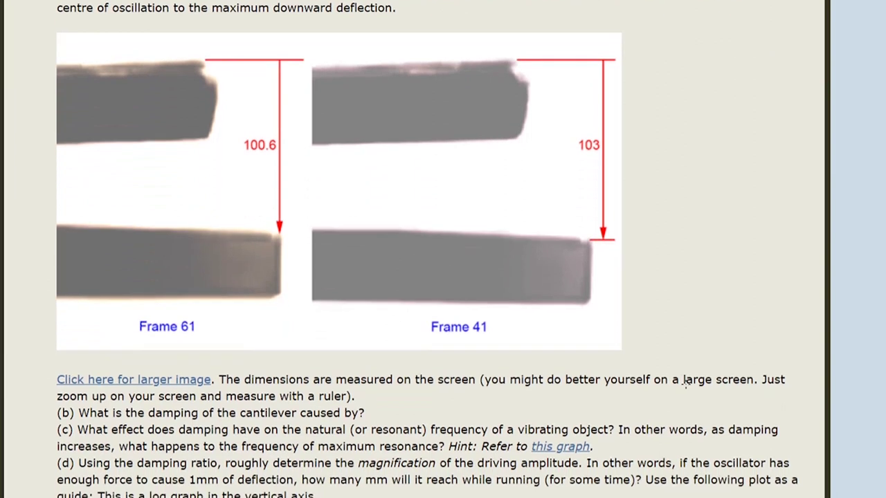
{"action": "scroll", "coordinate": [686, 385], "scroll_direction": "up", "scroll_amount": 3}
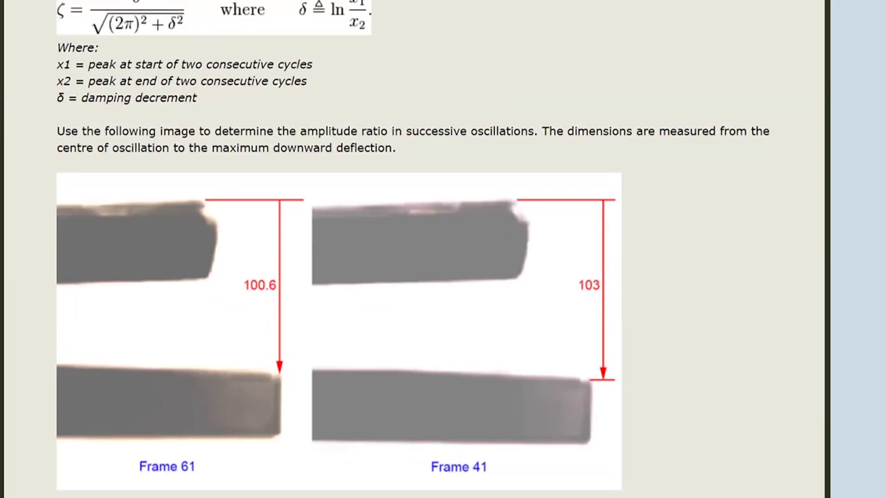
{"action": "scroll", "coordinate": [442, 277], "scroll_direction": "up", "scroll_amount": 3}
{"action": "scroll", "coordinate": [443, 277], "scroll_direction": "up", "scroll_amount": 6}
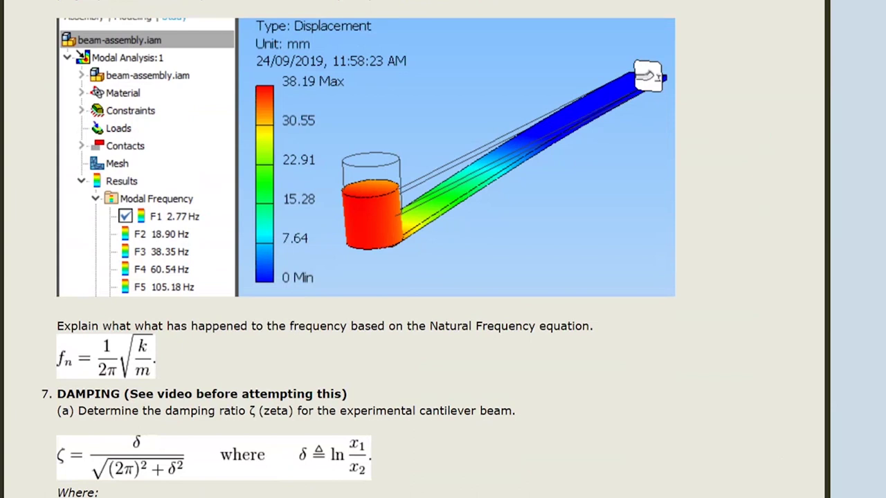
{"action": "scroll", "coordinate": [443, 249], "scroll_direction": "down", "scroll_amount": 4}
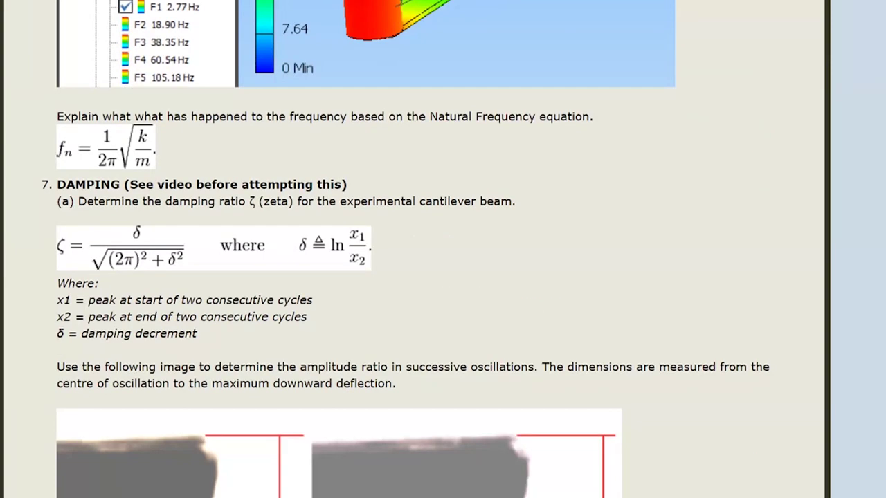
{"action": "scroll", "coordinate": [443, 277], "scroll_direction": "down", "scroll_amount": 2}
{"action": "scroll", "coordinate": [443, 249], "scroll_direction": "down", "scroll_amount": 5}
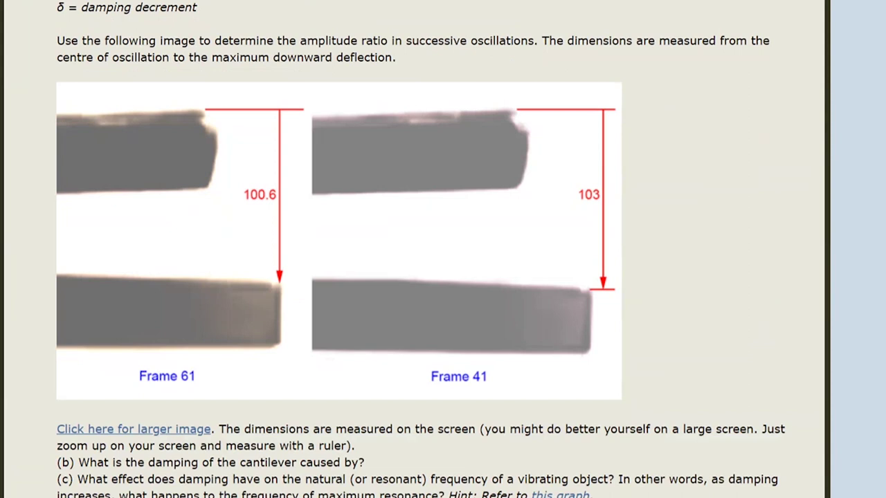
{"action": "scroll", "coordinate": [443, 249], "scroll_direction": "down", "scroll_amount": 1}
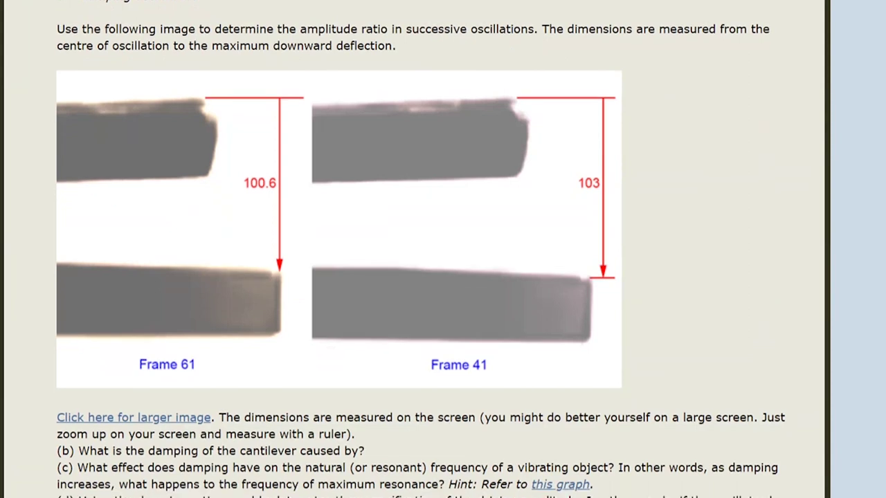
{"action": "scroll", "coordinate": [443, 249], "scroll_direction": "down", "scroll_amount": 1}
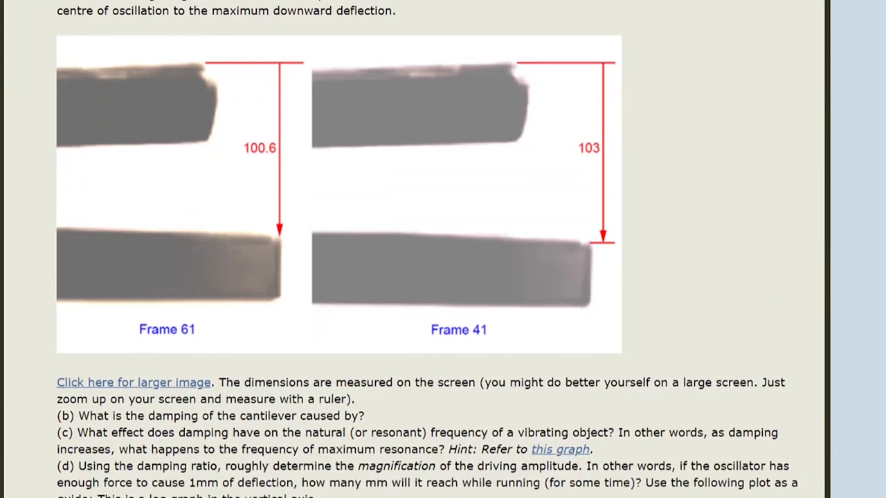
{"action": "scroll", "coordinate": [443, 249], "scroll_direction": "down", "scroll_amount": 1}
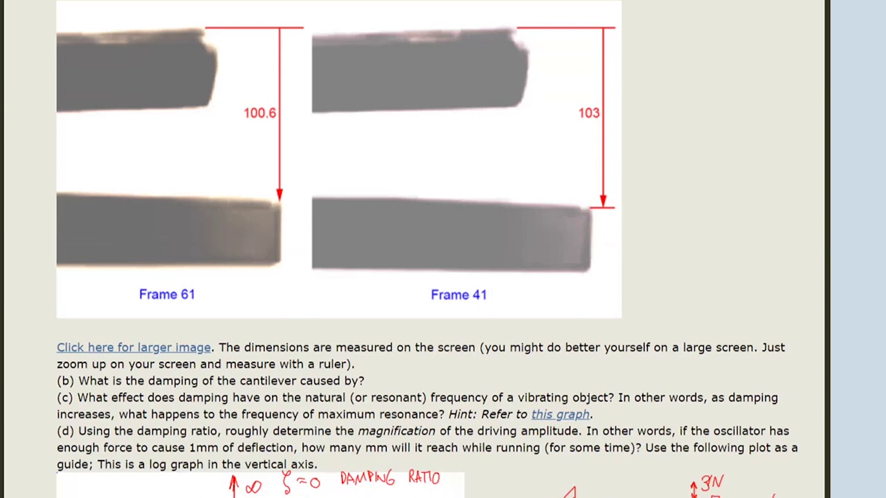
{"action": "scroll", "coordinate": [443, 250], "scroll_direction": "down", "scroll_amount": 1}
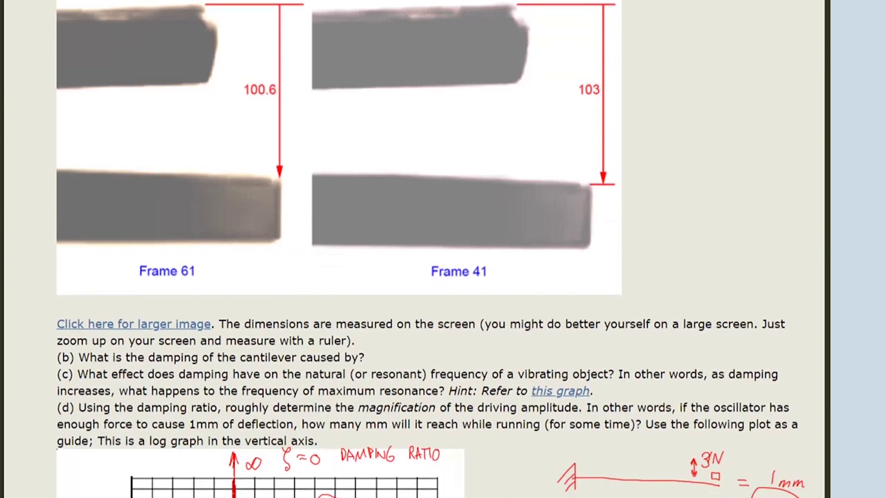
{"action": "scroll", "coordinate": [443, 249], "scroll_direction": "down", "scroll_amount": 1}
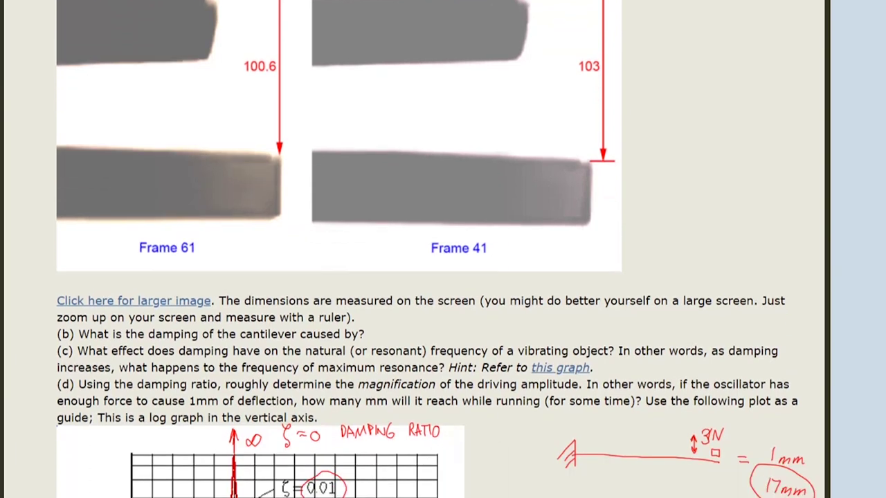
{"action": "scroll", "coordinate": [443, 249], "scroll_direction": "down", "scroll_amount": 10}
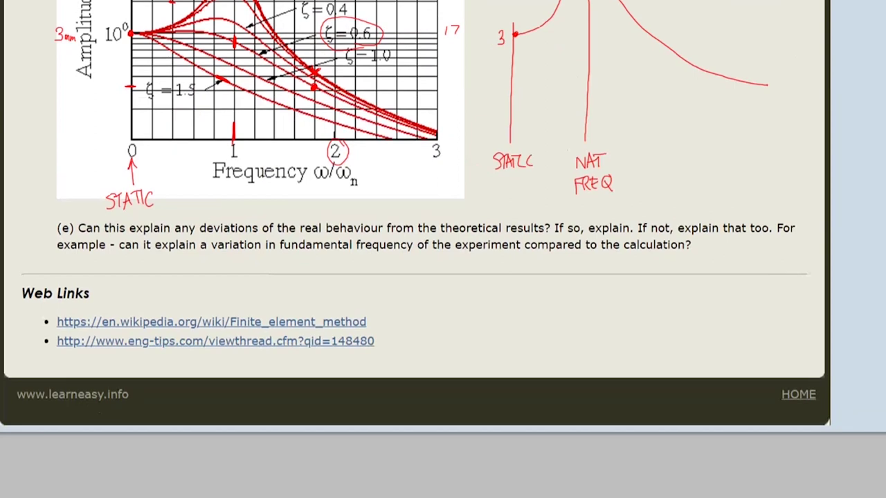
{"action": "scroll", "coordinate": [443, 249], "scroll_direction": "up", "scroll_amount": 15}
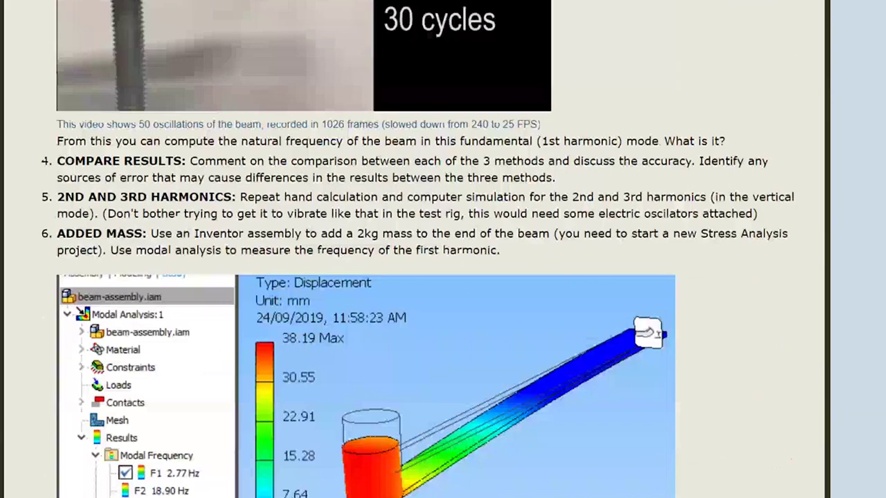
{"action": "scroll", "coordinate": [443, 249], "scroll_direction": "up", "scroll_amount": 10}
{"action": "scroll", "coordinate": [443, 249], "scroll_direction": "down", "scroll_amount": 6}
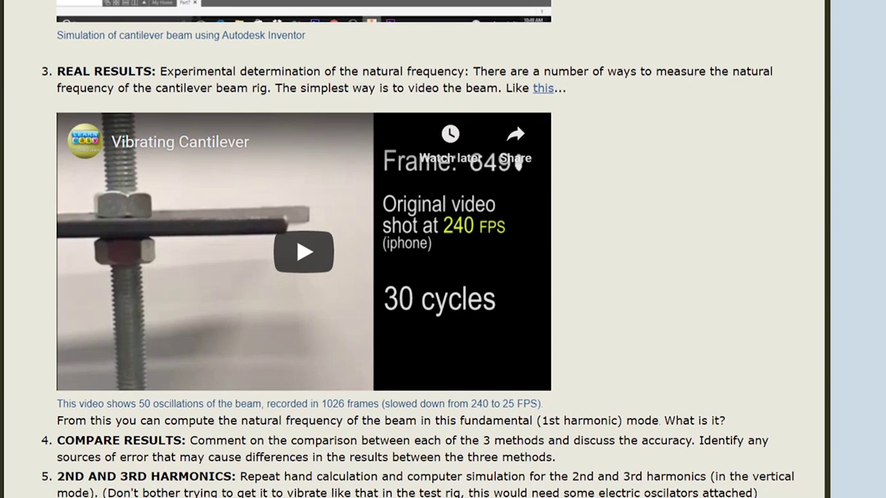
{"action": "scroll", "coordinate": [443, 249], "scroll_direction": "down", "scroll_amount": 6}
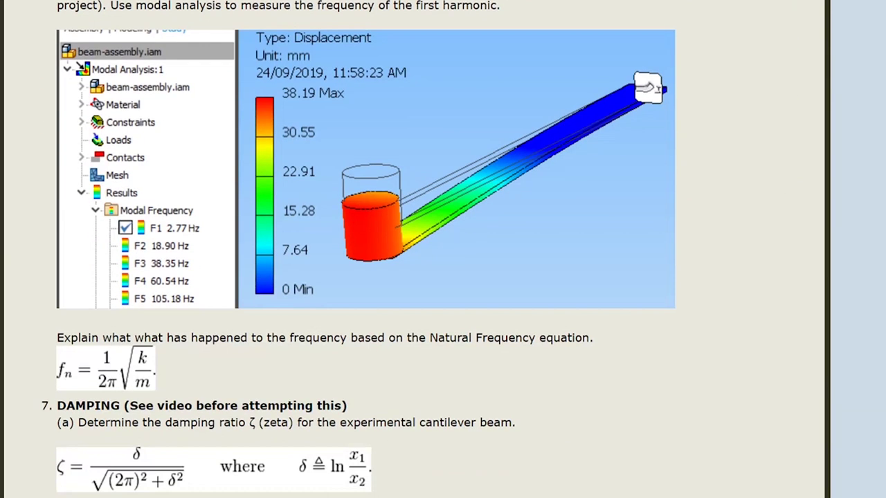
{"action": "scroll", "coordinate": [443, 249], "scroll_direction": "down", "scroll_amount": 4}
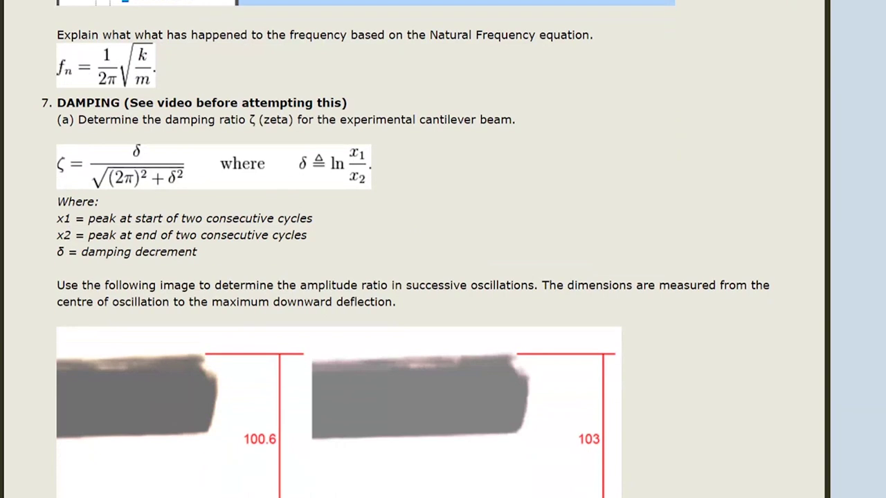
{"action": "scroll", "coordinate": [442, 249], "scroll_direction": "down", "scroll_amount": 3}
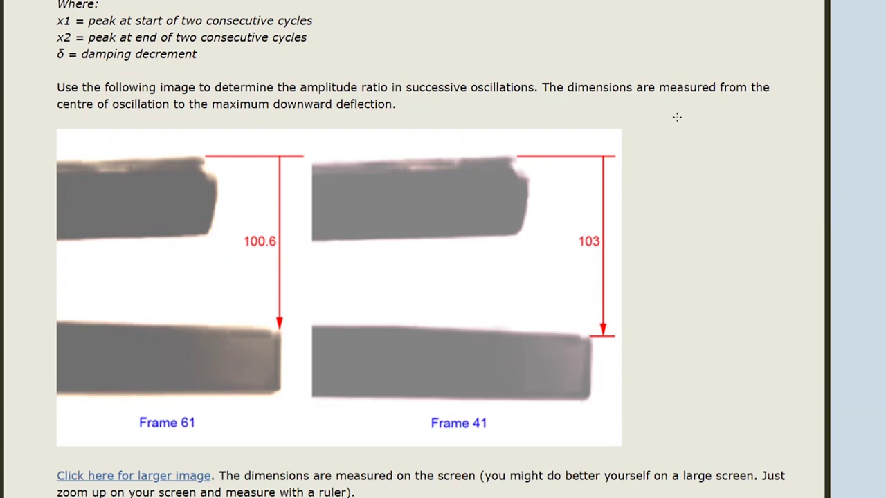
- Write '20 frames', '10Hz' and '200 FPS' in red beside the Frame 61 and Frame 41 images
{"action": "mouse_move", "coordinate": [666, 124]}
{"action": "left_mouse_down"}
{"action": "mouse_move", "coordinate": [676, 135]}
{"action": "mouse_move", "coordinate": [683, 123]}
{"action": "mouse_move", "coordinate": [694, 138]}
{"action": "mouse_move", "coordinate": [729, 128]}
{"action": "left_mouse_up"}
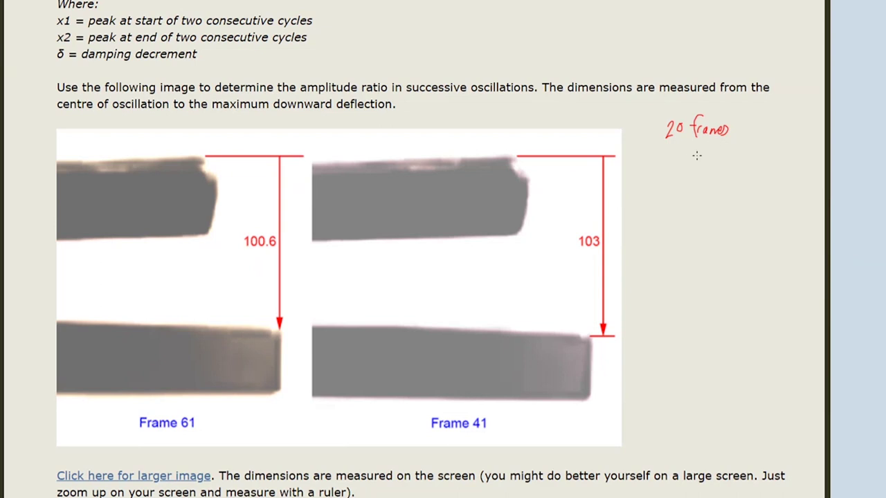
{"action": "mouse_move", "coordinate": [777, 125]}
{"action": "left_mouse_down"}
{"action": "mouse_move", "coordinate": [776, 136]}
{"action": "mouse_move", "coordinate": [783, 126]}
{"action": "mouse_move", "coordinate": [793, 135]}
{"action": "mouse_move", "coordinate": [800, 128]}
{"action": "left_mouse_up"}
{"action": "mouse_move", "coordinate": [800, 121]}
{"action": "left_mouse_down"}
{"action": "mouse_move", "coordinate": [799, 135]}
{"action": "mouse_move", "coordinate": [808, 135]}
{"action": "left_mouse_up"}
{"action": "mouse_move", "coordinate": [669, 148]}
{"action": "left_mouse_down"}
{"action": "mouse_move", "coordinate": [678, 159]}
{"action": "mouse_move", "coordinate": [682, 150]}
{"action": "mouse_move", "coordinate": [709, 159]}
{"action": "mouse_move", "coordinate": [718, 146]}
{"action": "mouse_move", "coordinate": [722, 158]}
{"action": "left_mouse_up"}
{"action": "left_click_drag", "start_coordinate": [722, 145], "coordinate": [729, 155]}
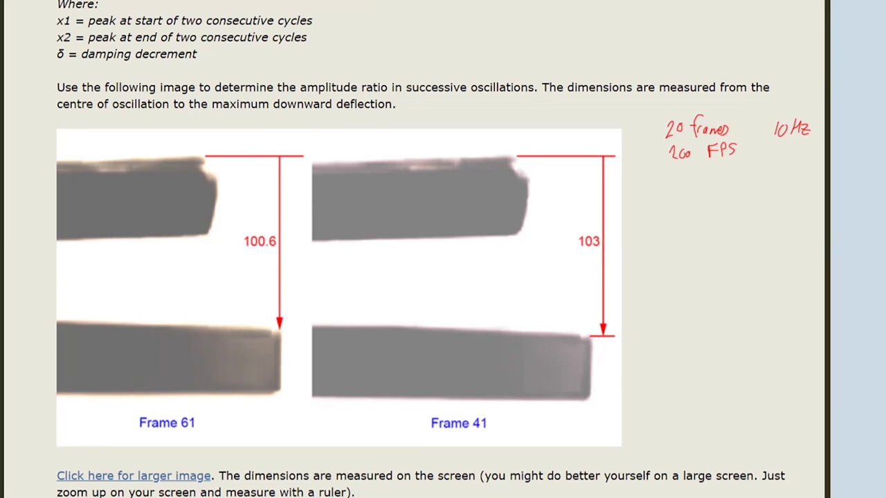
- Scroll back up past the FEA and report sections to the underdamped y(t) plot for ζ from 0 to 2
{"action": "scroll", "coordinate": [443, 249], "scroll_direction": "up", "scroll_amount": 10}
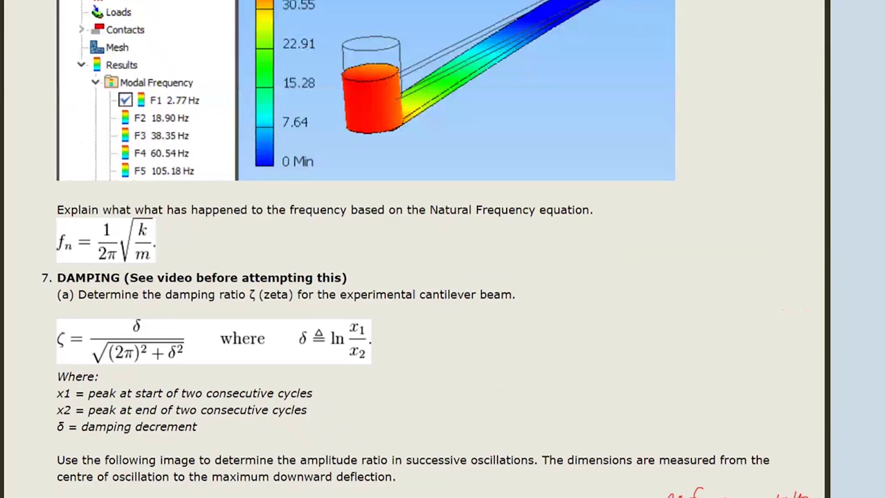
{"action": "scroll", "coordinate": [443, 249], "scroll_direction": "up", "scroll_amount": 3}
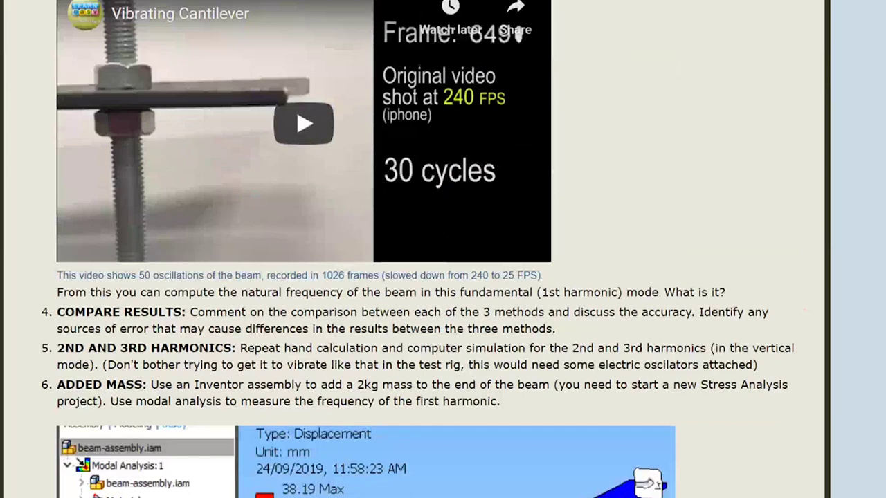
{"action": "scroll", "coordinate": [443, 249], "scroll_direction": "down", "scroll_amount": 4}
{"action": "scroll", "coordinate": [443, 249], "scroll_direction": "down", "scroll_amount": 10}
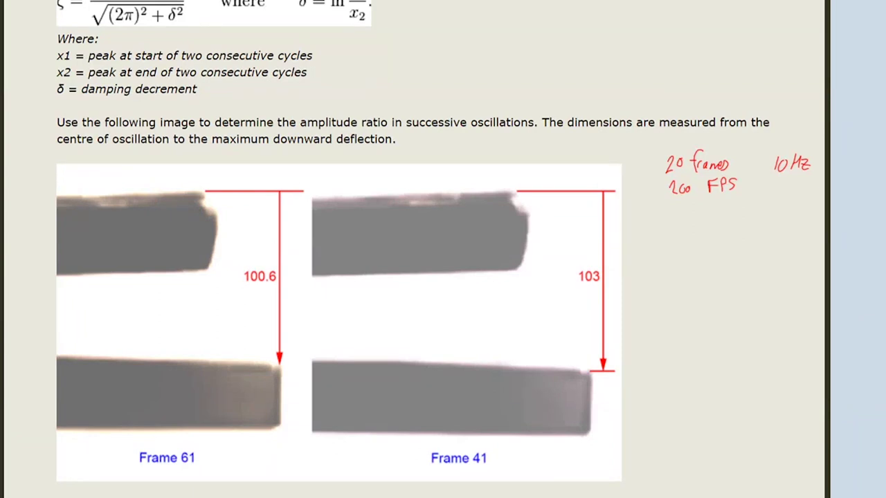
{"action": "scroll", "coordinate": [443, 249], "scroll_direction": "up", "scroll_amount": 1}
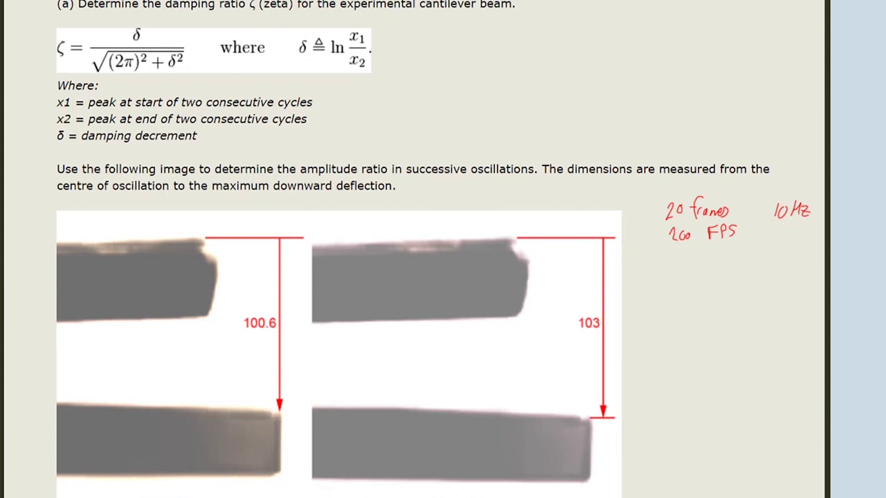
{"action": "scroll", "coordinate": [443, 249], "scroll_direction": "up", "scroll_amount": 20}
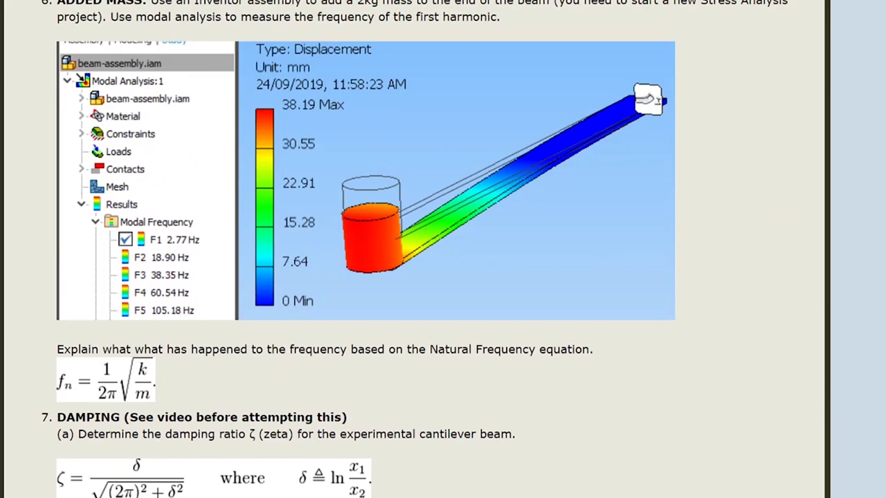
{"action": "scroll", "coordinate": [443, 249], "scroll_direction": "up", "scroll_amount": 15}
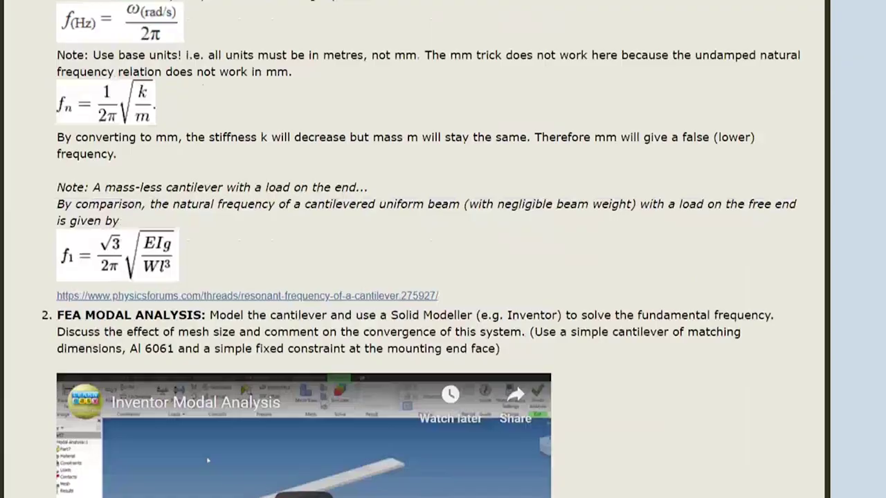
{"action": "scroll", "coordinate": [443, 249], "scroll_direction": "up", "scroll_amount": 10}
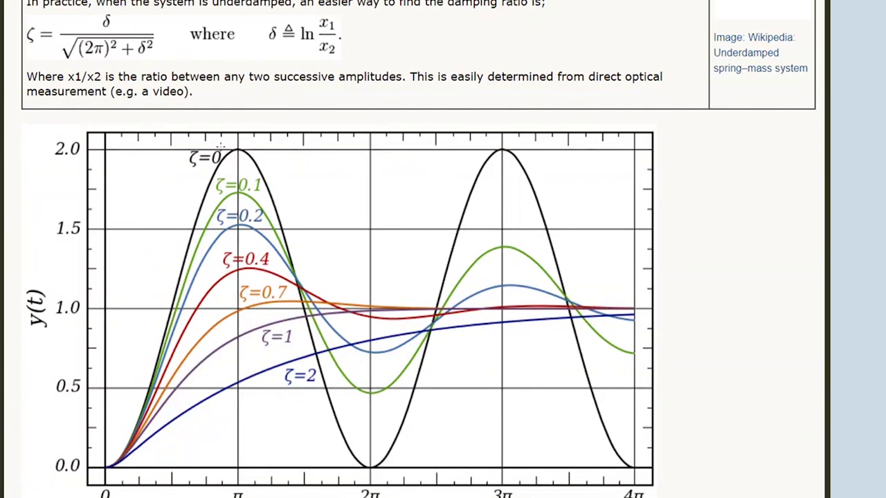
- In red, circle the ζ=0 and ζ=0.1 labels, mark the curve's lows at 2π and 4π, and dot its peaks at π and 3π
{"action": "mouse_move", "coordinate": [223, 148]}
{"action": "left_mouse_down"}
{"action": "mouse_move", "coordinate": [182, 156]}
{"action": "mouse_move", "coordinate": [218, 173]}
{"action": "mouse_move", "coordinate": [223, 151]}
{"action": "left_mouse_up"}
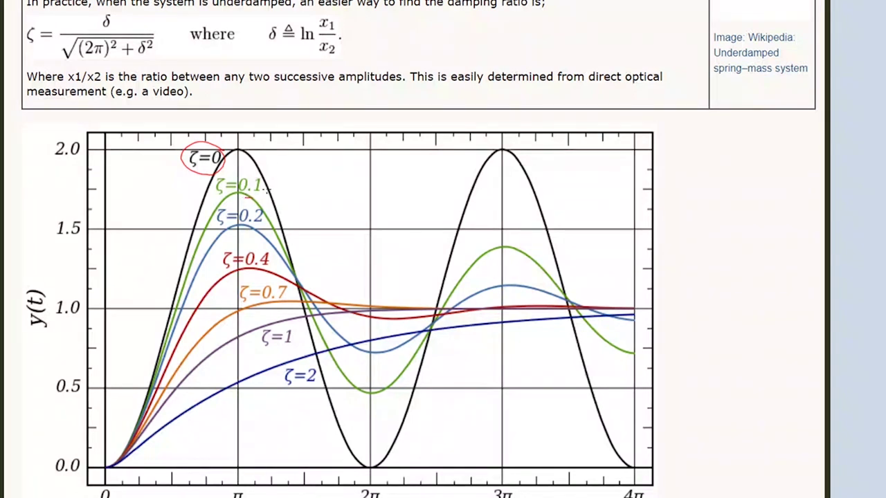
{"action": "mouse_move", "coordinate": [266, 188]}
{"action": "left_mouse_down"}
{"action": "mouse_move", "coordinate": [257, 173]}
{"action": "mouse_move", "coordinate": [239, 179]}
{"action": "mouse_move", "coordinate": [248, 201]}
{"action": "left_mouse_up"}
{"action": "mouse_move", "coordinate": [372, 394]}
{"action": "left_mouse_down"}
{"action": "mouse_move", "coordinate": [362, 394]}
{"action": "mouse_move", "coordinate": [379, 397]}
{"action": "left_mouse_up"}
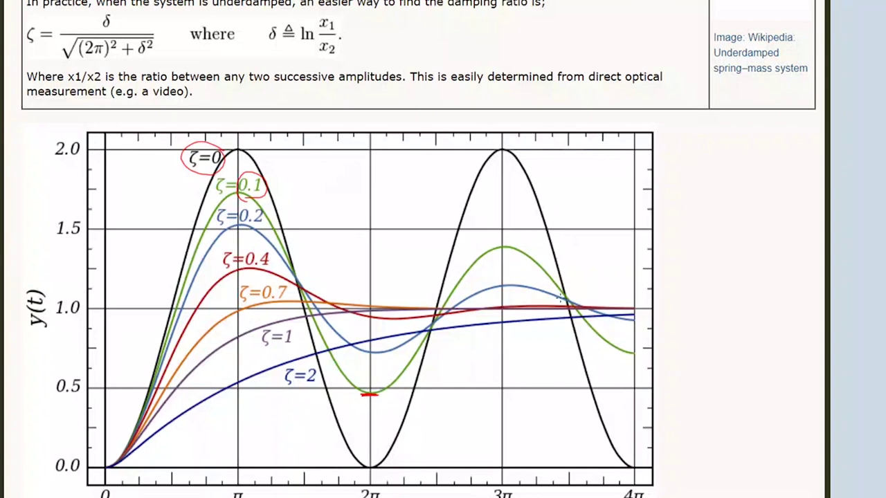
{"action": "left_click_drag", "start_coordinate": [621, 356], "coordinate": [634, 355]}
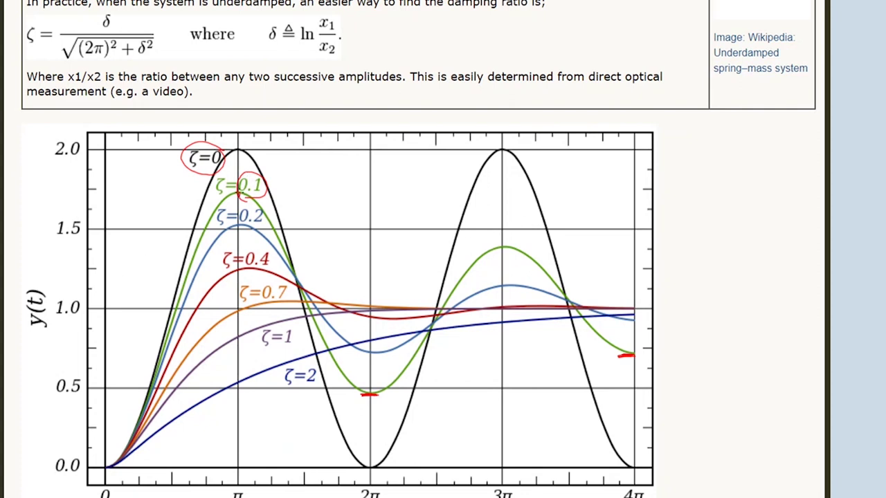
{"action": "left_click_drag", "start_coordinate": [239, 193], "coordinate": [236, 194]}
{"action": "left_click_drag", "start_coordinate": [501, 246], "coordinate": [503, 247]}
- Draw level lines from both ζ=0.1 peaks and vertical double arrows right of the plot
{"action": "left_click_drag", "start_coordinate": [282, 187], "coordinate": [465, 196]}
{"action": "left_click_drag", "start_coordinate": [611, 199], "coordinate": [720, 201]}
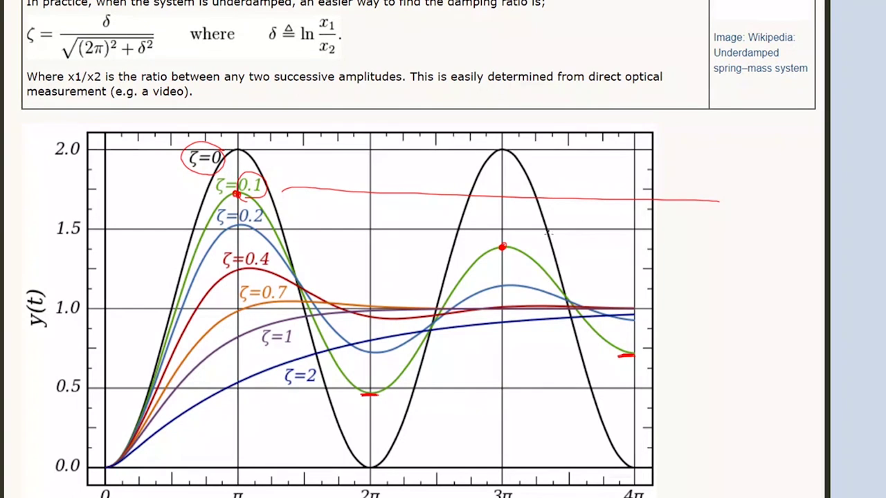
{"action": "mouse_move", "coordinate": [520, 246]}
{"action": "left_mouse_down"}
{"action": "mouse_move", "coordinate": [689, 256]}
{"action": "mouse_move", "coordinate": [673, 476]}
{"action": "mouse_move", "coordinate": [678, 463]}
{"action": "left_mouse_up"}
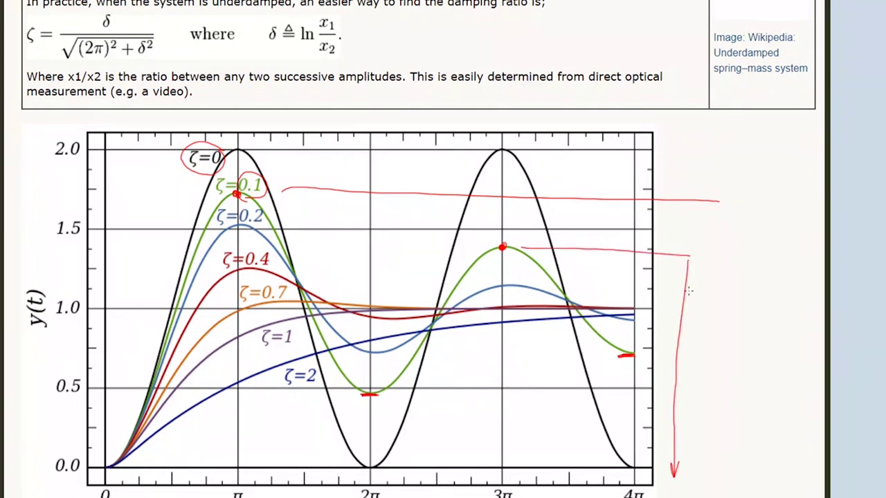
{"action": "left_click_drag", "start_coordinate": [684, 270], "coordinate": [693, 267]}
{"action": "left_click_drag", "start_coordinate": [724, 206], "coordinate": [735, 477]}
{"action": "mouse_move", "coordinate": [731, 463]}
{"action": "left_mouse_down"}
{"action": "mouse_move", "coordinate": [735, 476]}
{"action": "mouse_move", "coordinate": [743, 464]}
{"action": "left_mouse_up"}
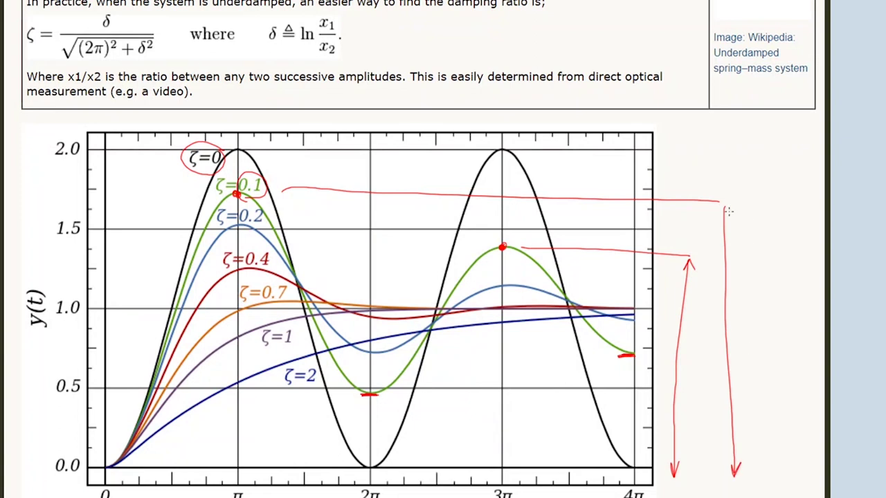
{"action": "mouse_move", "coordinate": [720, 217]}
{"action": "left_mouse_down"}
{"action": "mouse_move", "coordinate": [731, 216]}
{"action": "mouse_move", "coordinate": [728, 206]}
{"action": "left_mouse_up"}
- Add a baseline, a centre-level line and spring zigzags along both arrows
{"action": "left_click_drag", "start_coordinate": [655, 473], "coordinate": [771, 485]}
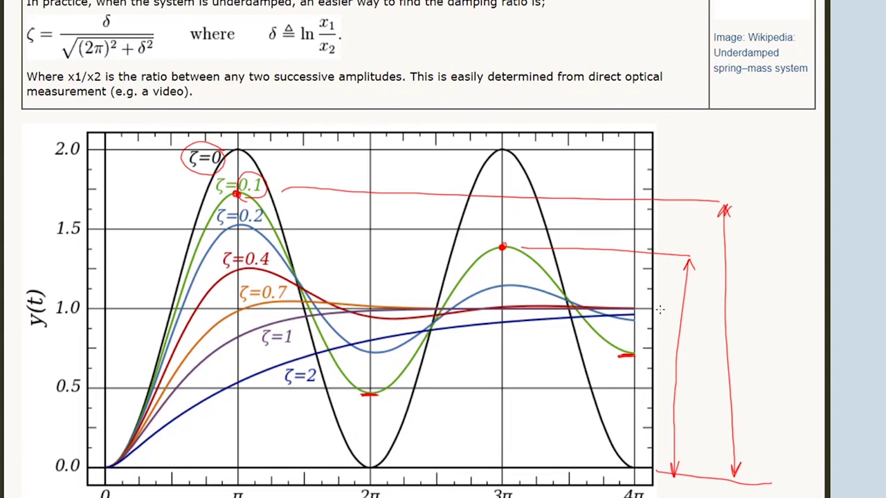
{"action": "left_click_drag", "start_coordinate": [659, 308], "coordinate": [764, 314]}
{"action": "left_click_drag", "start_coordinate": [680, 302], "coordinate": [730, 301]}
{"action": "left_click_drag", "start_coordinate": [725, 341], "coordinate": [732, 456]}
{"action": "left_click_drag", "start_coordinate": [684, 329], "coordinate": [672, 458]}
- Label the right arrow 1 and the left arrow 2, and write 70% beside them
{"action": "mouse_move", "coordinate": [740, 247]}
{"action": "left_mouse_down"}
{"action": "mouse_move", "coordinate": [746, 272]}
{"action": "mouse_move", "coordinate": [705, 285]}
{"action": "left_mouse_up"}
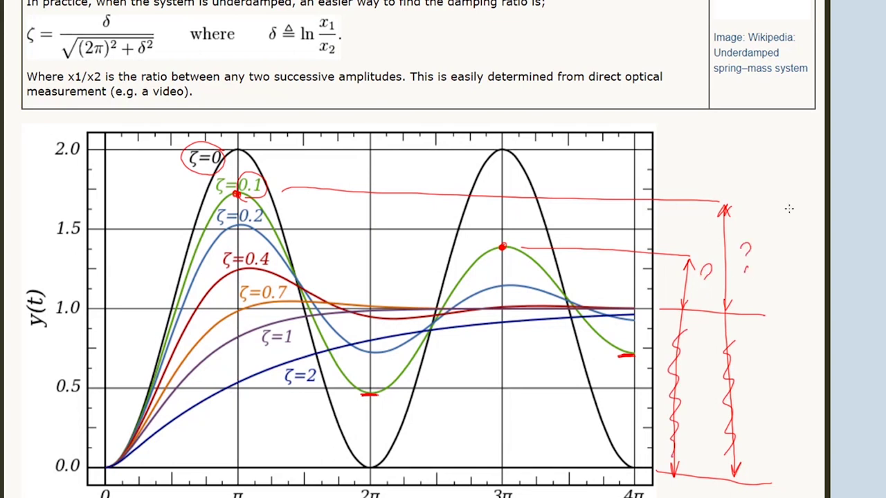
{"action": "left_click", "coordinate": [703, 293]}
{"action": "key", "text": "ctrl+z"}
{"action": "key", "text": "ctrl+z"}
{"action": "key", "text": "ctrl+z"}
{"action": "key", "text": "ctrl+z"}
{"action": "left_click_drag", "start_coordinate": [742, 243], "coordinate": [743, 261]}
{"action": "left_click_drag", "start_coordinate": [695, 280], "coordinate": [707, 295]}
{"action": "mouse_move", "coordinate": [776, 247]}
{"action": "left_mouse_down"}
{"action": "mouse_move", "coordinate": [787, 250]}
{"action": "mouse_move", "coordinate": [783, 262]}
{"action": "mouse_move", "coordinate": [808, 241]}
{"action": "mouse_move", "coordinate": [812, 257]}
{"action": "mouse_move", "coordinate": [822, 234]}
{"action": "mouse_move", "coordinate": [789, 232]}
{"action": "left_mouse_up"}
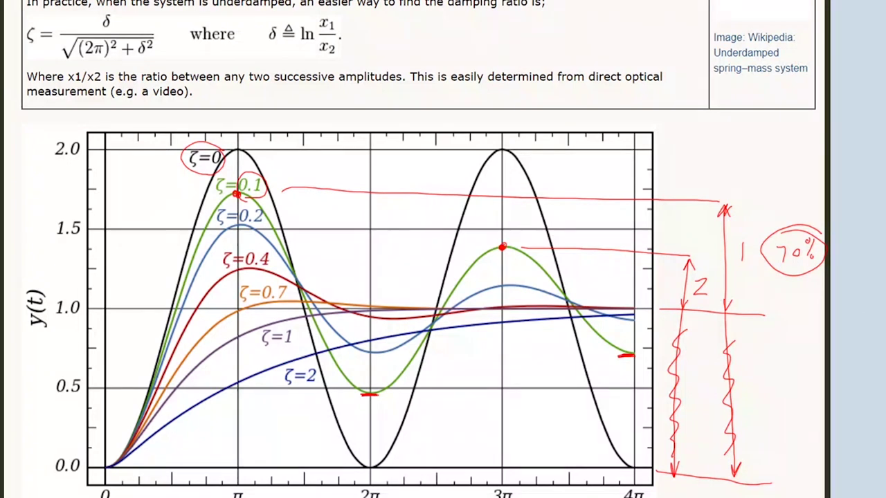
- Scroll down to section 7 DAMPING with the 100.6 and 103 amplitude image
{"action": "scroll", "coordinate": [424, 249], "scroll_direction": "down", "scroll_amount": 10}
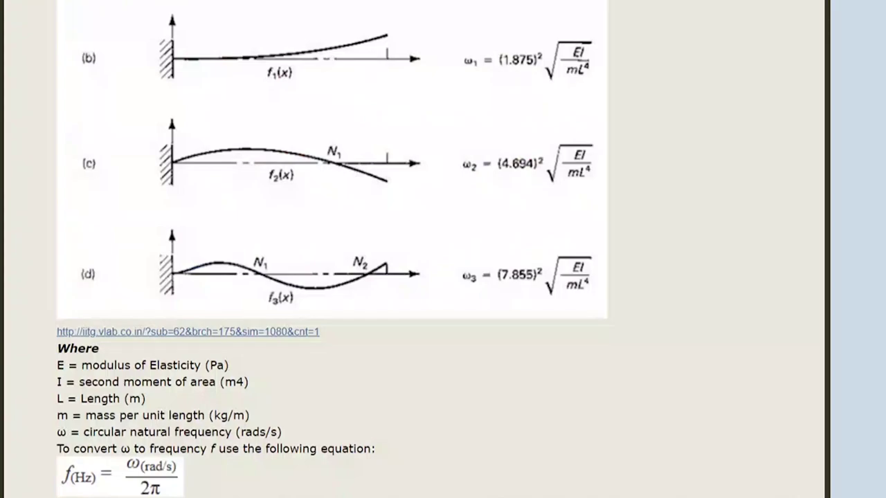
{"action": "scroll", "coordinate": [423, 249], "scroll_direction": "down", "scroll_amount": 18}
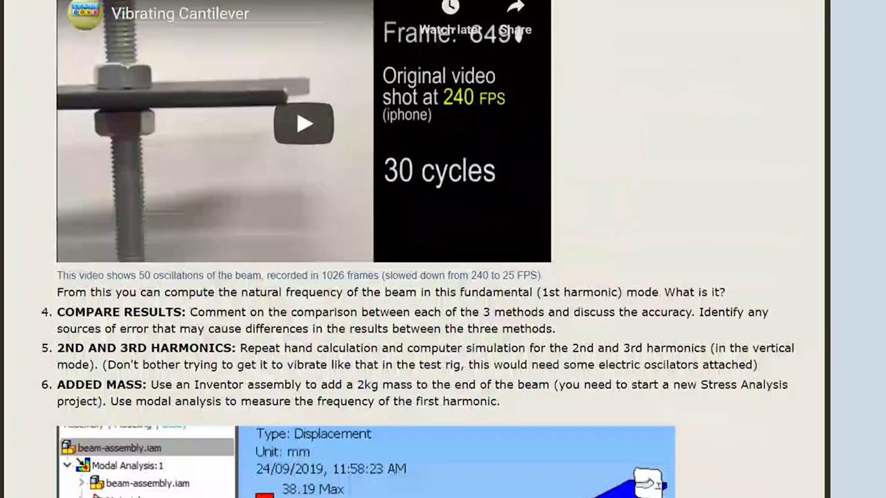
{"action": "scroll", "coordinate": [423, 249], "scroll_direction": "down", "scroll_amount": 3}
{"action": "scroll", "coordinate": [424, 249], "scroll_direction": "down", "scroll_amount": 17}
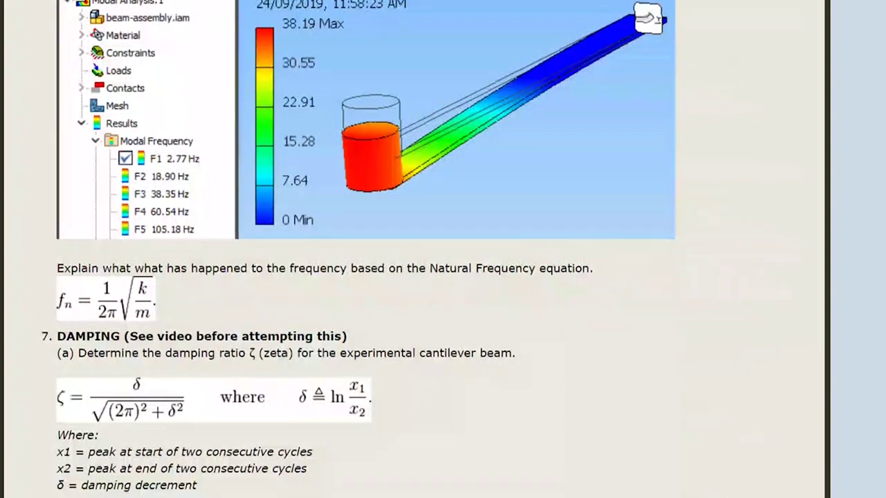
{"action": "scroll", "coordinate": [424, 250], "scroll_direction": "down", "scroll_amount": 4}
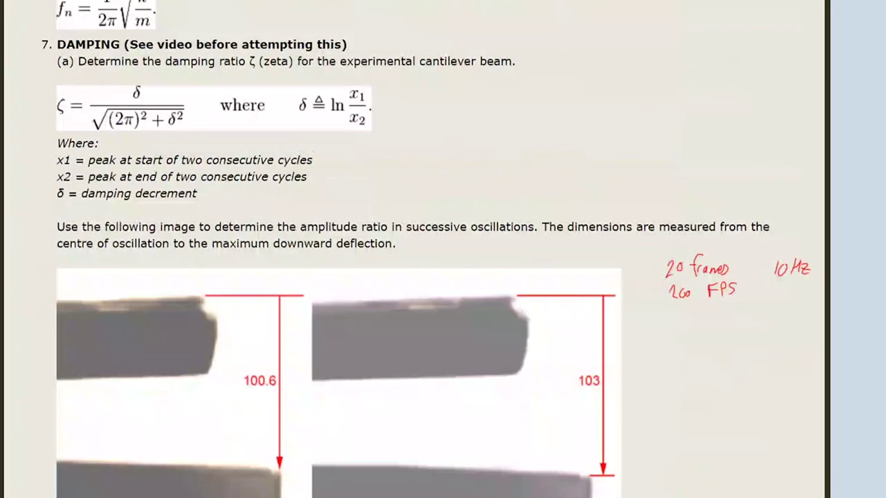
{"action": "scroll", "coordinate": [424, 249], "scroll_direction": "down", "scroll_amount": 2}
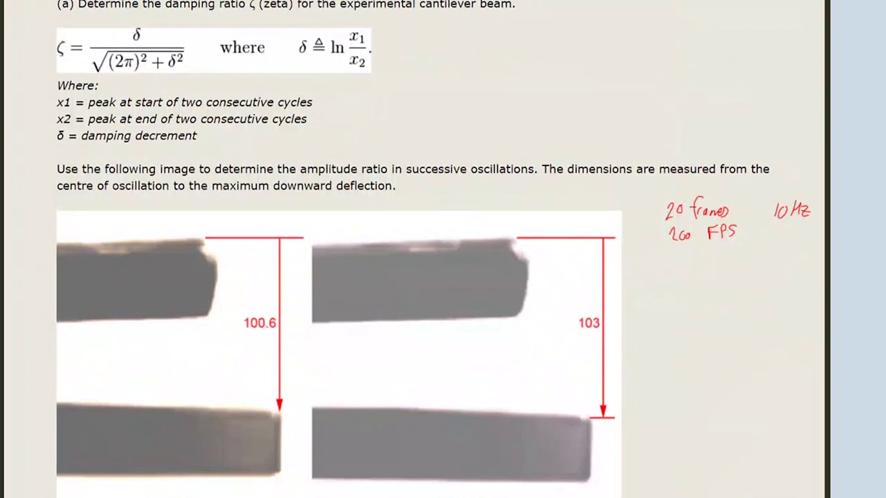
{"action": "scroll", "coordinate": [423, 249], "scroll_direction": "down", "scroll_amount": 1}
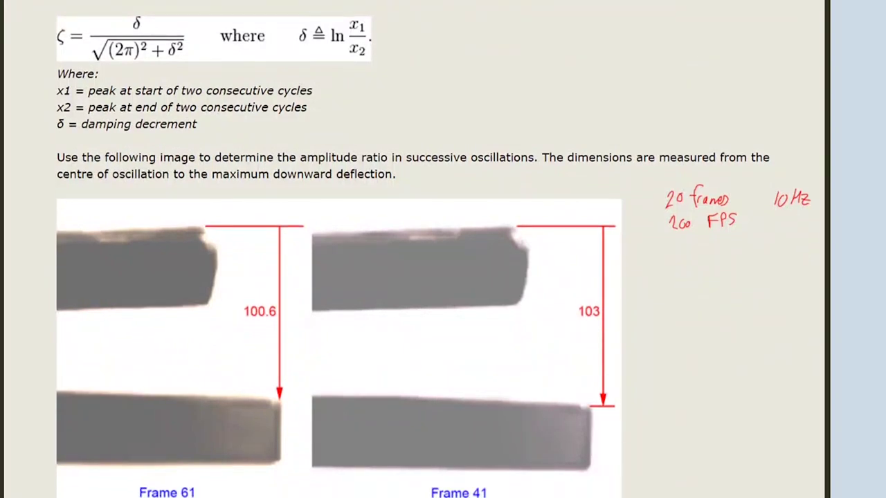
{"action": "scroll", "coordinate": [424, 249], "scroll_direction": "up", "scroll_amount": 4}
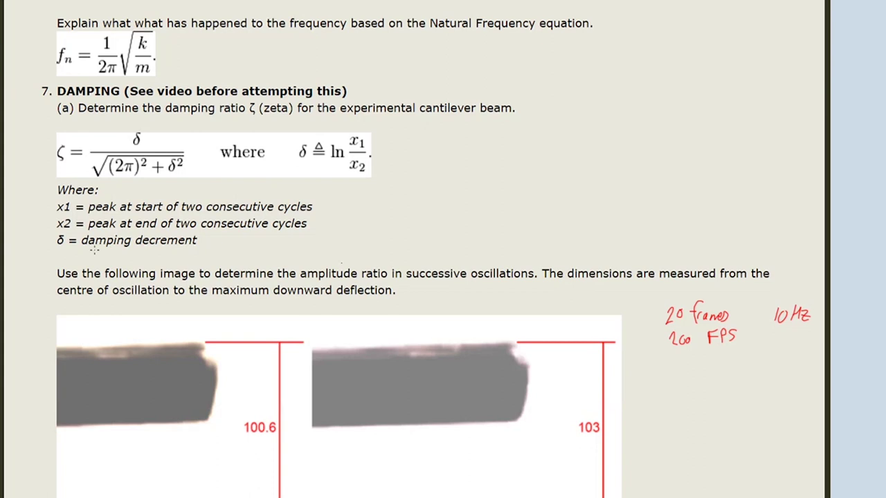
- Circle δ and x1 in the definitions and write ln(103/100.6) = in red at the top right
{"action": "mouse_move", "coordinate": [54, 249]}
{"action": "left_mouse_down"}
{"action": "mouse_move", "coordinate": [194, 246]}
{"action": "mouse_move", "coordinate": [179, 226]}
{"action": "mouse_move", "coordinate": [51, 229]}
{"action": "mouse_move", "coordinate": [41, 254]}
{"action": "mouse_move", "coordinate": [65, 256]}
{"action": "left_mouse_up"}
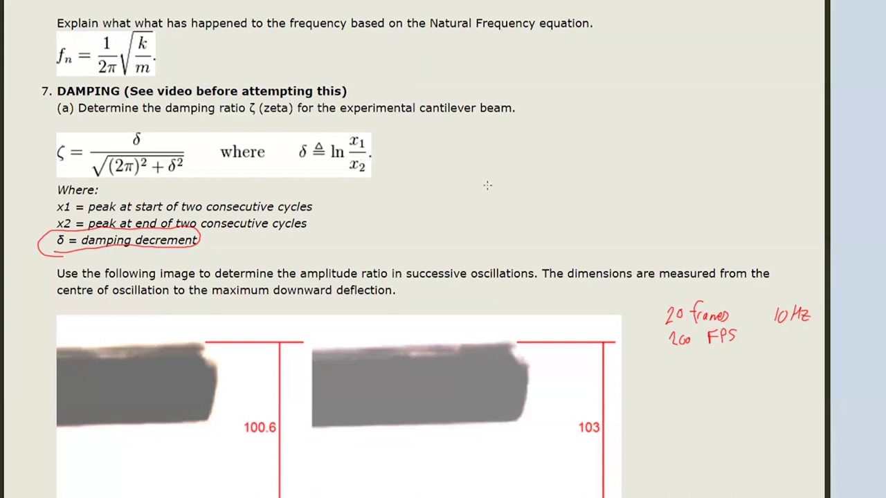
{"action": "mouse_move", "coordinate": [561, 50]}
{"action": "left_mouse_down"}
{"action": "mouse_move", "coordinate": [559, 68]}
{"action": "mouse_move", "coordinate": [574, 70]}
{"action": "left_mouse_up"}
{"action": "left_click_drag", "start_coordinate": [594, 40], "coordinate": [586, 89]}
{"action": "mouse_move", "coordinate": [67, 201]}
{"action": "left_mouse_down"}
{"action": "mouse_move", "coordinate": [47, 206]}
{"action": "mouse_move", "coordinate": [73, 205]}
{"action": "mouse_move", "coordinate": [50, 223]}
{"action": "mouse_move", "coordinate": [73, 220]}
{"action": "left_mouse_up"}
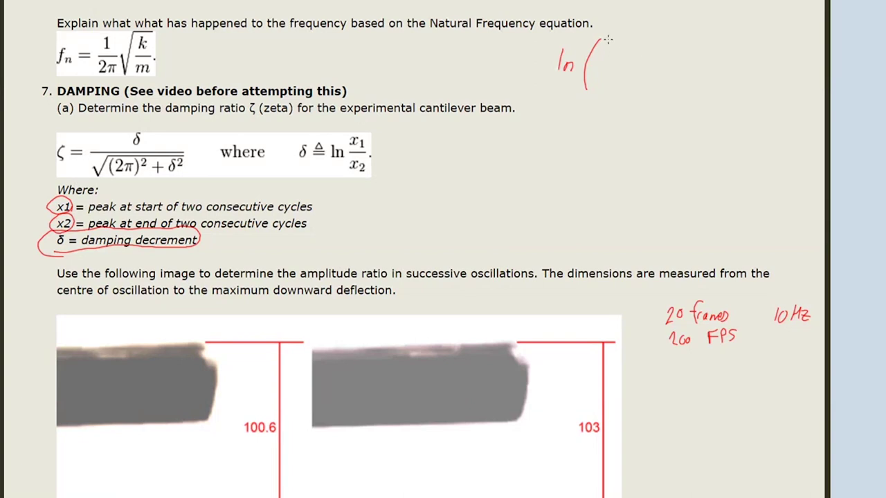
{"action": "mouse_move", "coordinate": [609, 42]}
{"action": "left_mouse_down"}
{"action": "mouse_move", "coordinate": [606, 54]}
{"action": "mouse_move", "coordinate": [616, 42]}
{"action": "mouse_move", "coordinate": [639, 59]}
{"action": "mouse_move", "coordinate": [603, 81]}
{"action": "mouse_move", "coordinate": [616, 71]}
{"action": "mouse_move", "coordinate": [645, 78]}
{"action": "left_mouse_up"}
{"action": "left_click", "coordinate": [637, 76]}
{"action": "left_click_drag", "start_coordinate": [658, 32], "coordinate": [661, 92]}
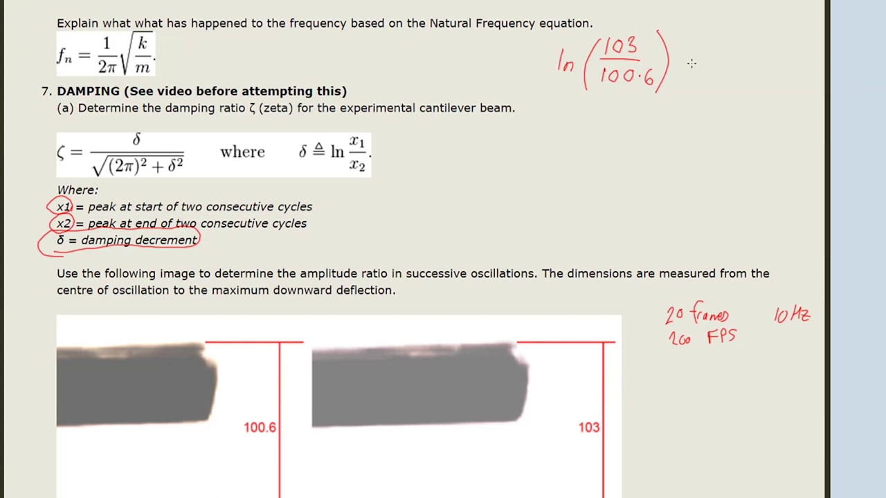
{"action": "left_click_drag", "start_coordinate": [688, 63], "coordinate": [696, 63]}
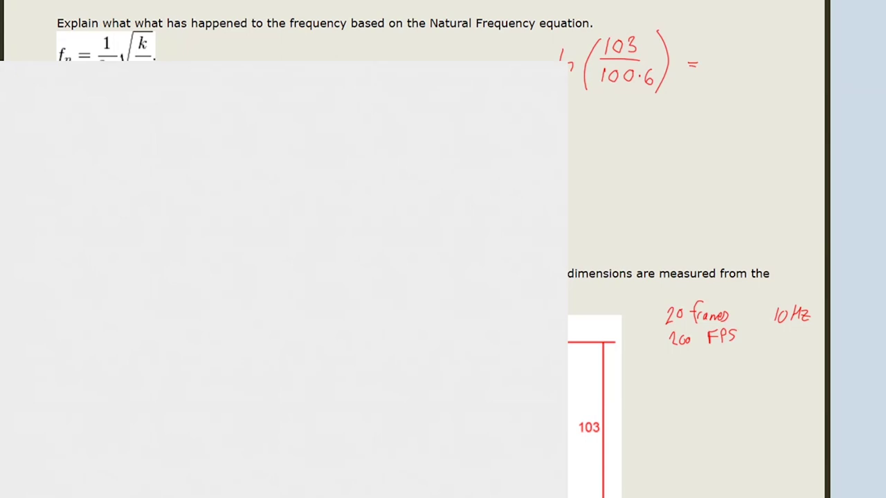
- Open Windows Calculator by searching calc from Start
{"action": "type", "text": "calc"}
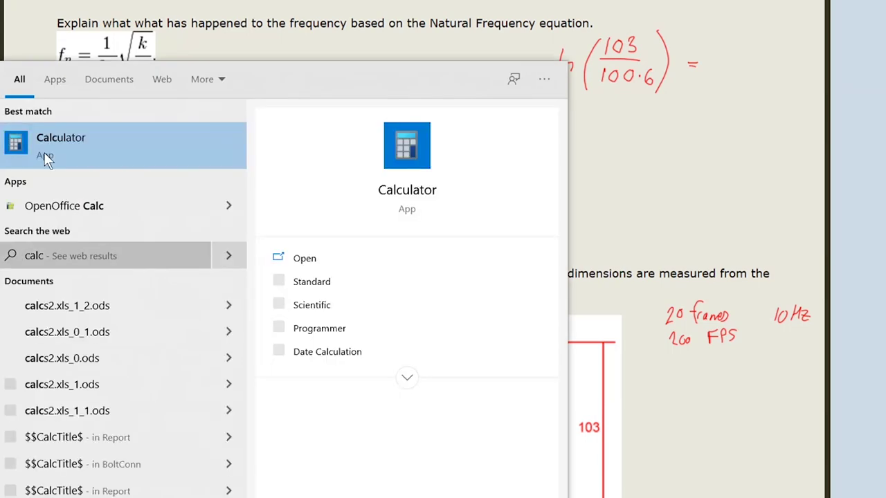
{"action": "left_click", "coordinate": [48, 139]}
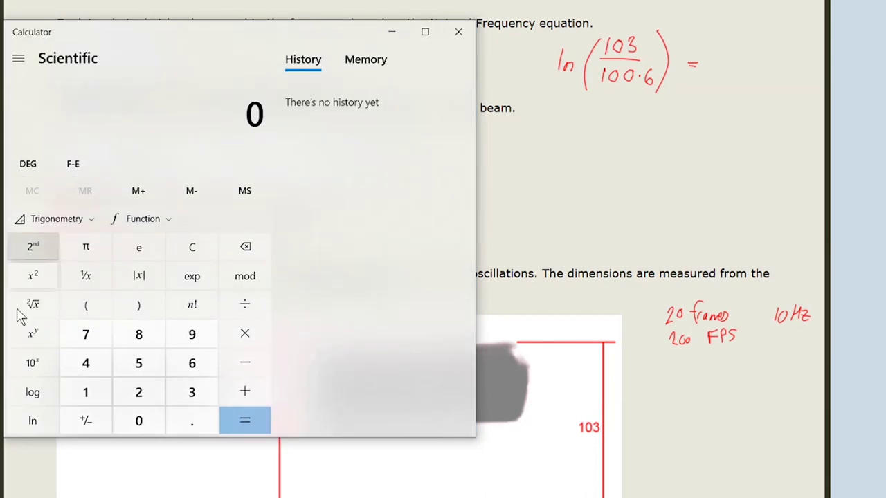
{"action": "left_click", "coordinate": [34, 420]}
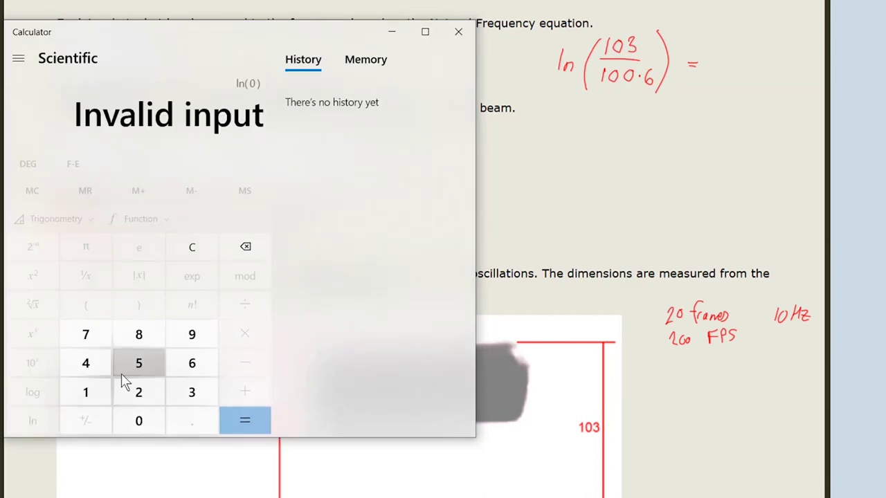
{"action": "key", "text": "Escape"}
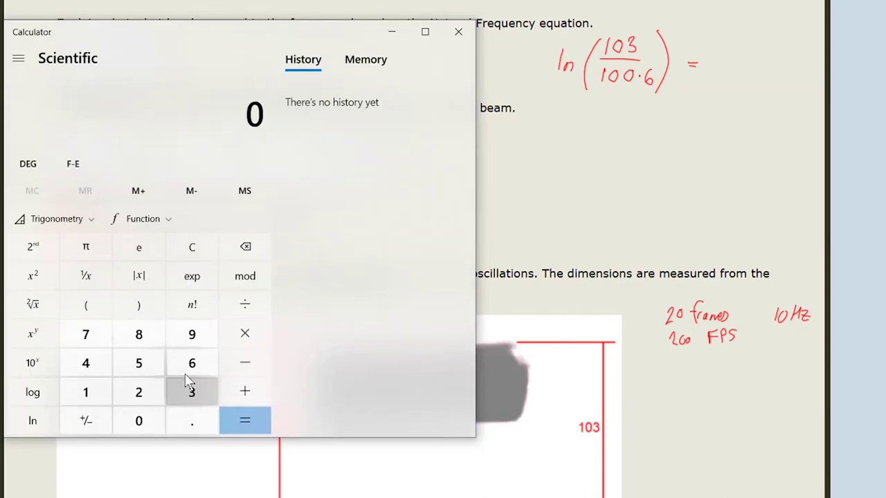
- Compute 103 ÷ 100.6 and take its natural log, giving 0.0235767
{"action": "left_click", "coordinate": [89, 388]}
{"action": "type", "text": "93"}
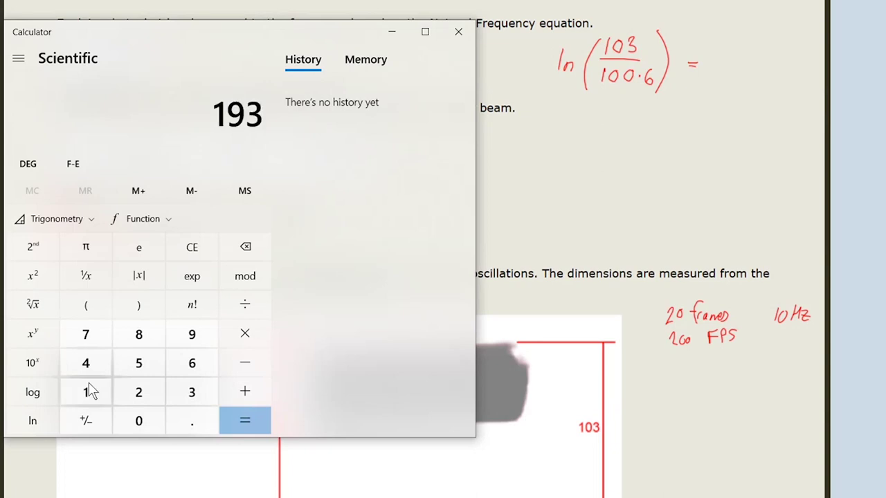
{"action": "key", "text": "Escape"}
{"action": "left_click", "coordinate": [90, 391]}
{"action": "type", "text": "0"}
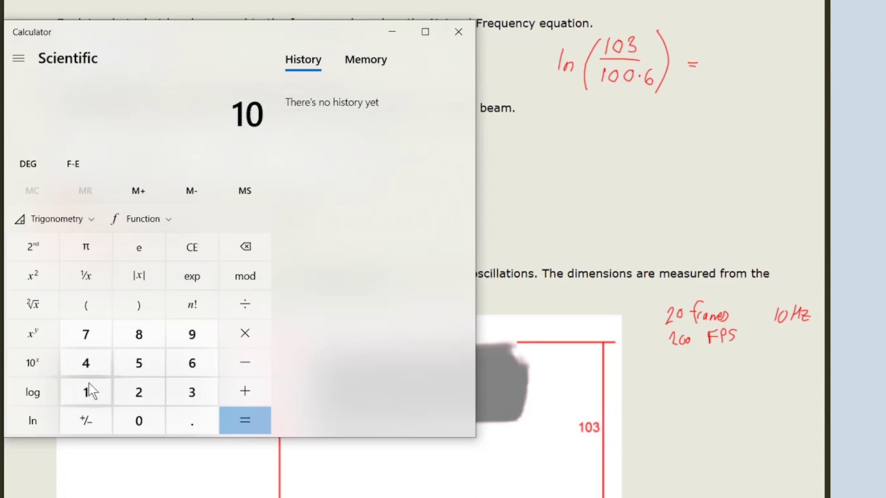
{"action": "type", "text": "3/100."}
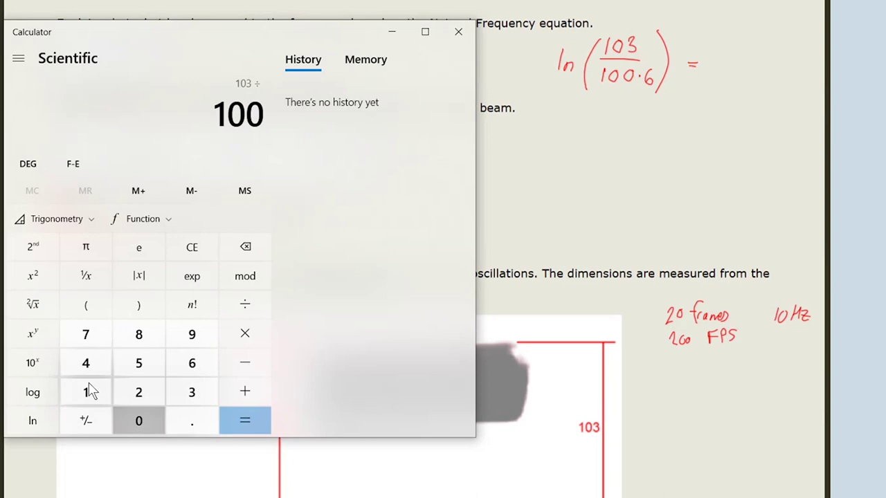
{"action": "type", "text": "6"}
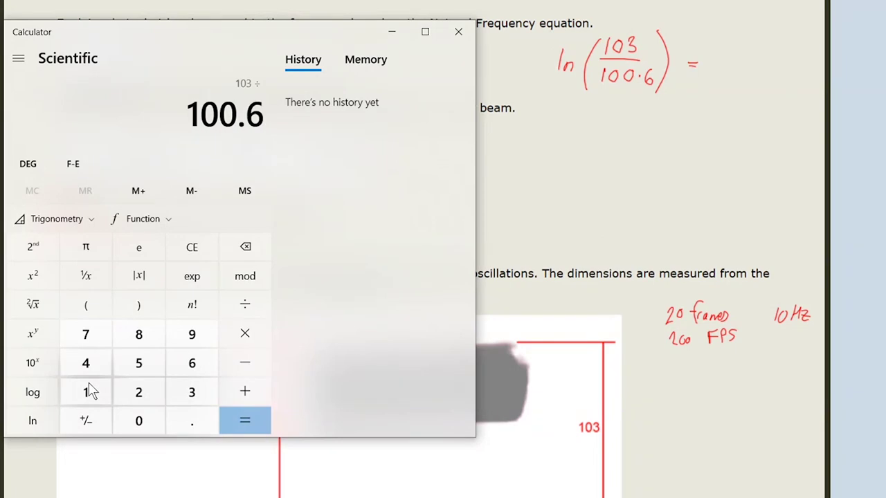
{"action": "key", "text": "Return"}
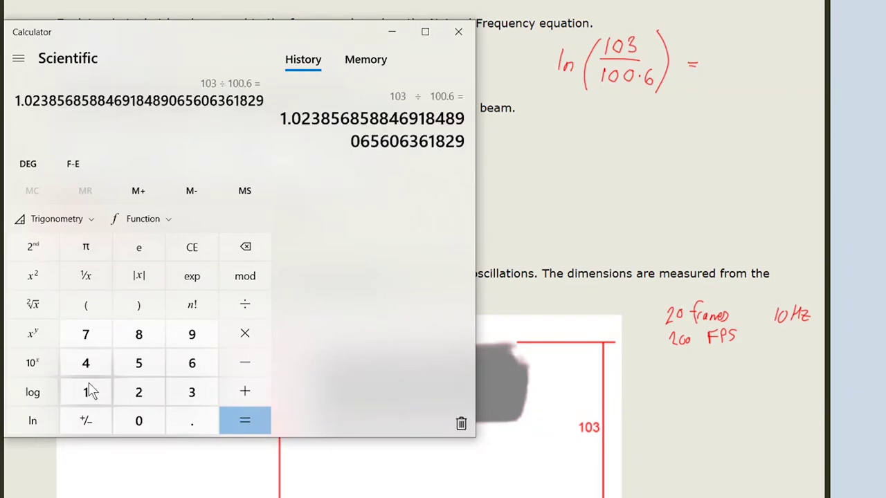
{"action": "left_click", "coordinate": [35, 424]}
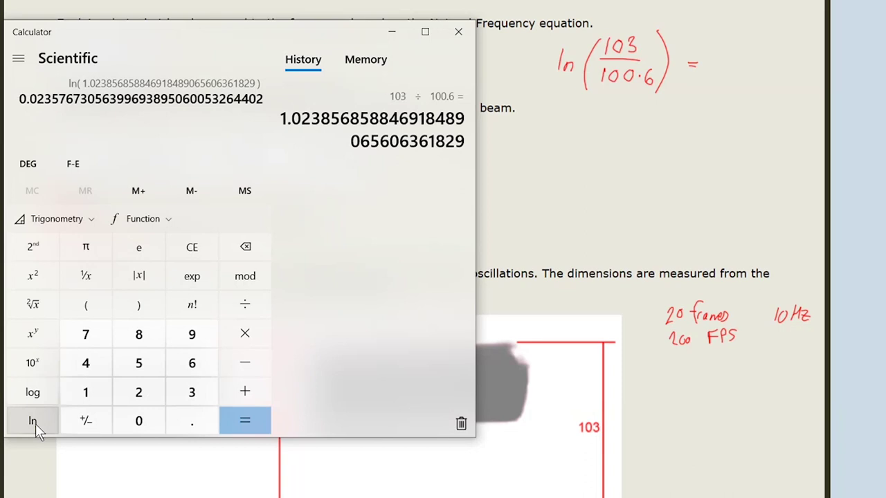
- Handwrite the result 0.023577 after the ln(103/100.6) = expression
{"action": "left_click", "coordinate": [735, 59]}
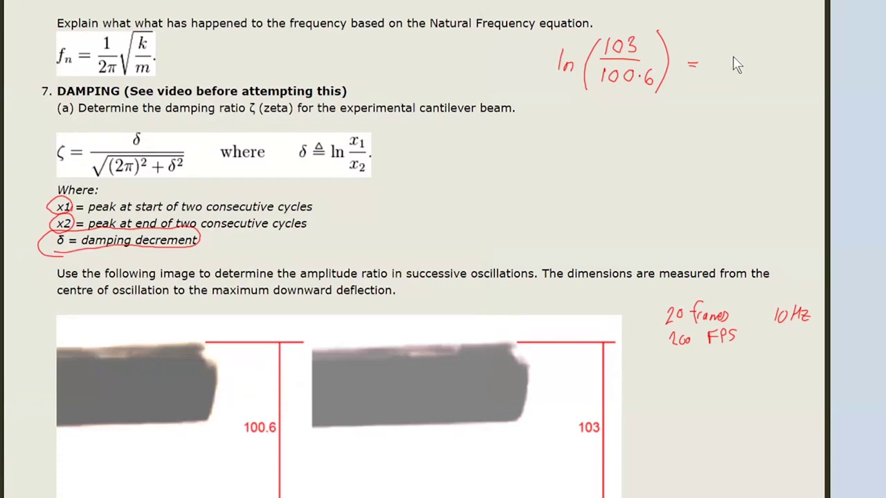
{"action": "mouse_move", "coordinate": [725, 52]}
{"action": "left_mouse_down"}
{"action": "mouse_move", "coordinate": [725, 65]}
{"action": "mouse_move", "coordinate": [740, 66]}
{"action": "mouse_move", "coordinate": [746, 54]}
{"action": "mouse_move", "coordinate": [761, 58]}
{"action": "mouse_move", "coordinate": [754, 66]}
{"action": "mouse_move", "coordinate": [771, 60]}
{"action": "mouse_move", "coordinate": [764, 66]}
{"action": "left_mouse_up"}
{"action": "left_click", "coordinate": [731, 64]}
{"action": "mouse_move", "coordinate": [765, 52]}
{"action": "left_mouse_down"}
{"action": "mouse_move", "coordinate": [774, 52]}
{"action": "mouse_move", "coordinate": [754, 56]}
{"action": "mouse_move", "coordinate": [753, 67]}
{"action": "mouse_move", "coordinate": [804, 69]}
{"action": "left_mouse_up"}
- Check the value against Calculator, label the expression δ =, and begin the ζ = line below
{"action": "key", "text": "alt+Tab"}
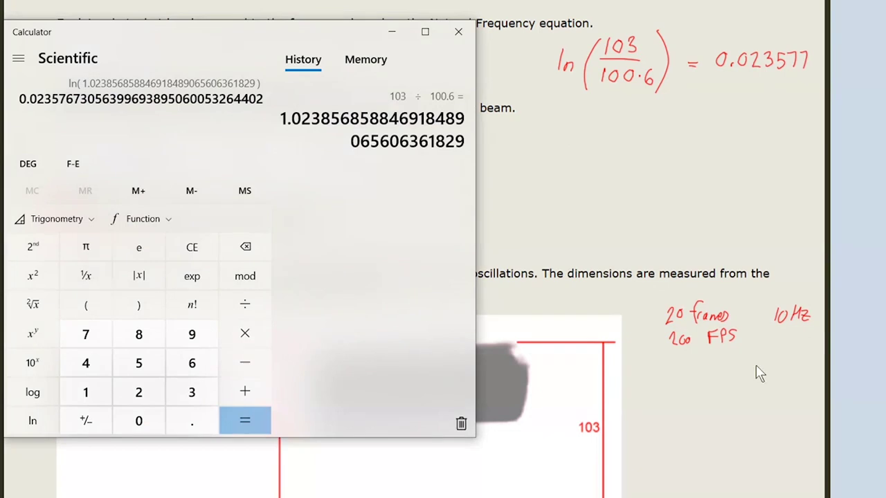
{"action": "left_click", "coordinate": [780, 173]}
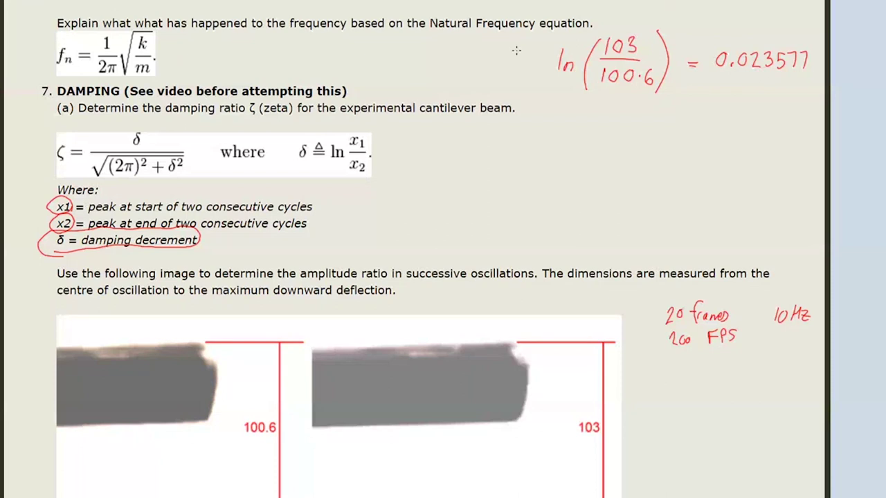
{"action": "mouse_move", "coordinate": [516, 50]}
{"action": "left_mouse_down"}
{"action": "mouse_move", "coordinate": [515, 61]}
{"action": "mouse_move", "coordinate": [538, 65]}
{"action": "left_mouse_up"}
{"action": "mouse_move", "coordinate": [533, 111]}
{"action": "left_mouse_down"}
{"action": "mouse_move", "coordinate": [530, 125]}
{"action": "mouse_move", "coordinate": [559, 126]}
{"action": "left_mouse_up"}
- Write the numerator 0.023577 above a fraction bar
{"action": "mouse_move", "coordinate": [610, 109]}
{"action": "left_mouse_down"}
{"action": "mouse_move", "coordinate": [652, 118]}
{"action": "mouse_move", "coordinate": [661, 105]}
{"action": "mouse_move", "coordinate": [673, 117]}
{"action": "left_mouse_up"}
{"action": "left_click", "coordinate": [615, 118]}
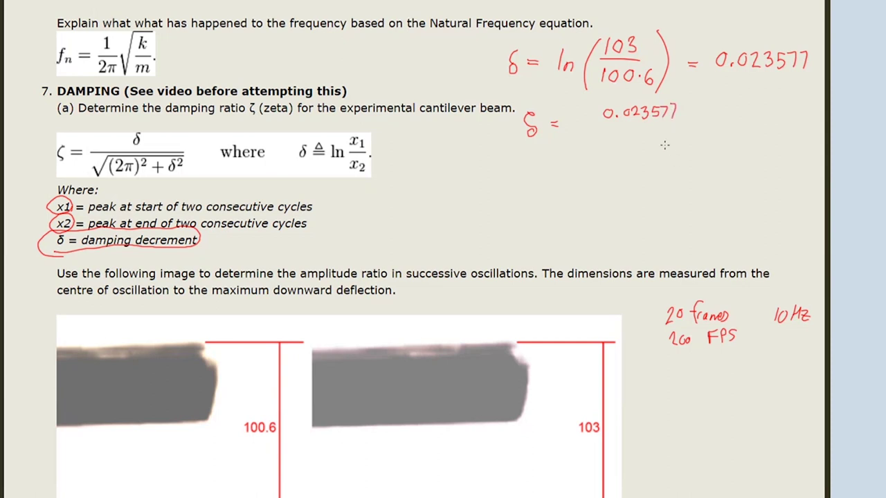
{"action": "left_click_drag", "start_coordinate": [579, 129], "coordinate": [710, 130]}
- Write the denominator √((2π)² + 0.023577²) and an = sign, then center Calculator on screen
{"action": "mouse_move", "coordinate": [574, 167]}
{"action": "left_mouse_down"}
{"action": "mouse_move", "coordinate": [573, 142]}
{"action": "mouse_move", "coordinate": [711, 140]}
{"action": "left_mouse_up"}
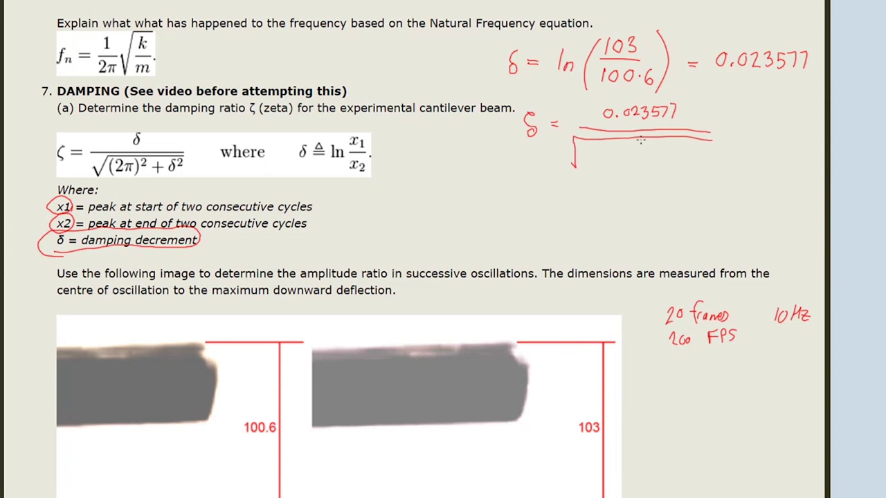
{"action": "mouse_move", "coordinate": [594, 151]}
{"action": "left_mouse_down"}
{"action": "mouse_move", "coordinate": [590, 174]}
{"action": "mouse_move", "coordinate": [605, 155]}
{"action": "mouse_move", "coordinate": [620, 168]}
{"action": "mouse_move", "coordinate": [623, 158]}
{"action": "mouse_move", "coordinate": [627, 171]}
{"action": "mouse_move", "coordinate": [634, 151]}
{"action": "mouse_move", "coordinate": [679, 166]}
{"action": "mouse_move", "coordinate": [688, 157]}
{"action": "mouse_move", "coordinate": [708, 158]}
{"action": "mouse_move", "coordinate": [713, 169]}
{"action": "mouse_move", "coordinate": [736, 166]}
{"action": "mouse_move", "coordinate": [744, 153]}
{"action": "left_mouse_up"}
{"action": "left_click", "coordinate": [692, 166]}
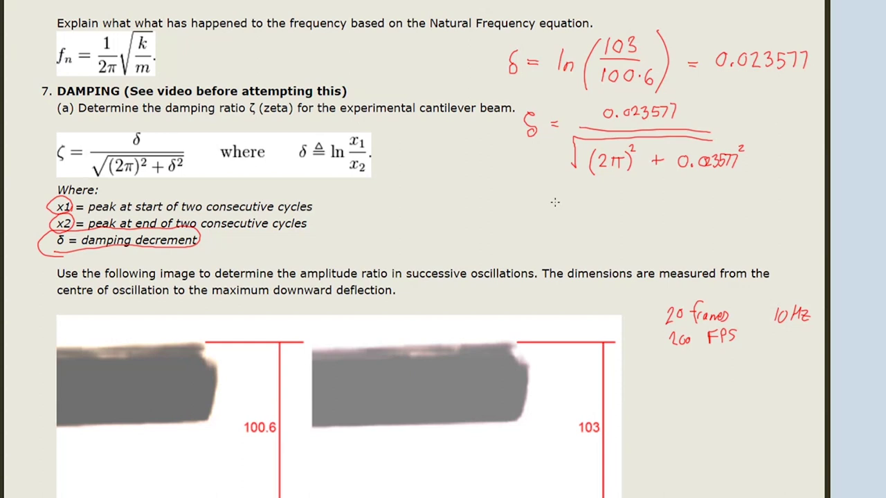
{"action": "left_click_drag", "start_coordinate": [547, 208], "coordinate": [557, 212]}
{"action": "key", "text": "alt+Tab"}
{"action": "left_click_drag", "start_coordinate": [200, 42], "coordinate": [285, 0]}
- Store δ in memory and begin dividing it by ((2π)² in Calculator
{"action": "left_click", "coordinate": [485, 270]}
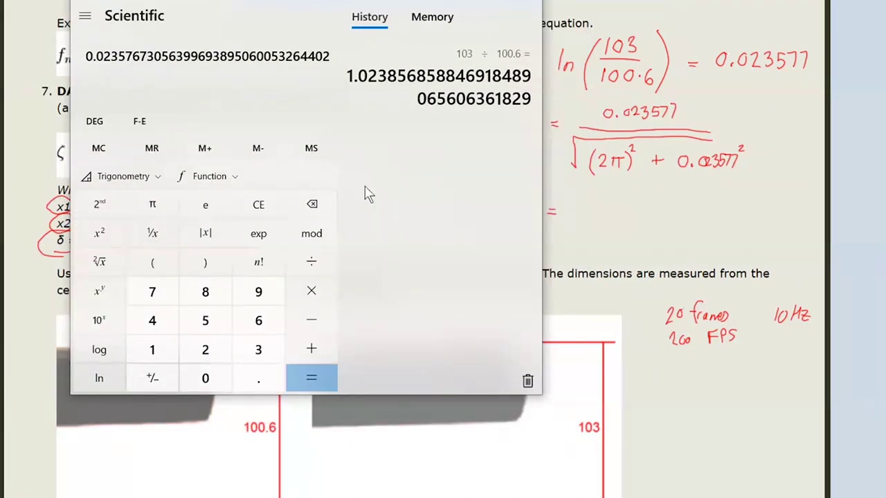
{"action": "left_click", "coordinate": [312, 261]}
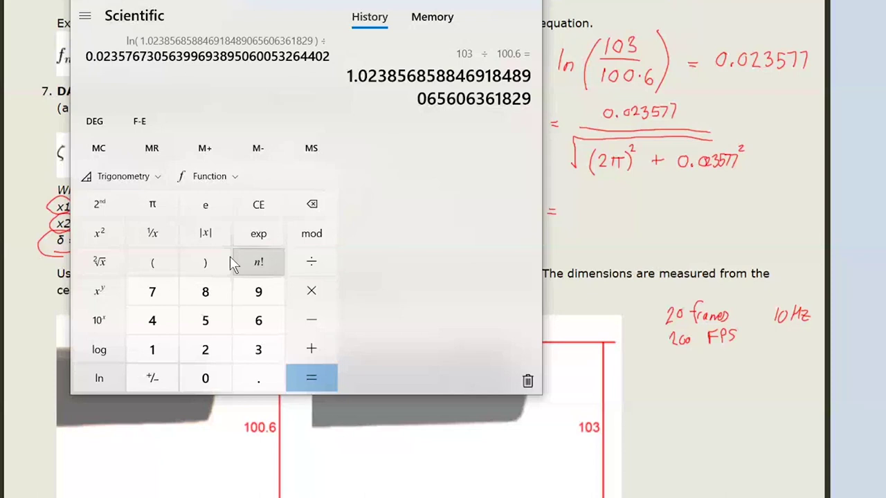
{"action": "left_click", "coordinate": [153, 263]}
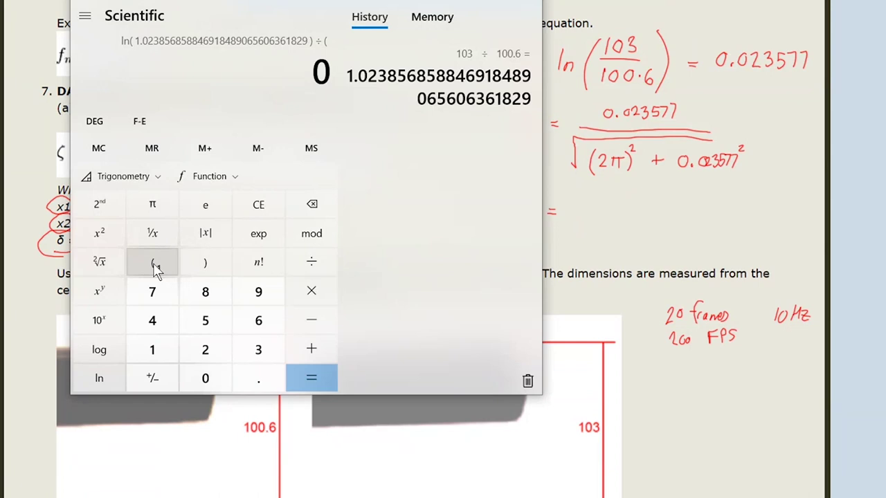
{"action": "left_click", "coordinate": [154, 264]}
{"action": "left_click", "coordinate": [205, 350]}
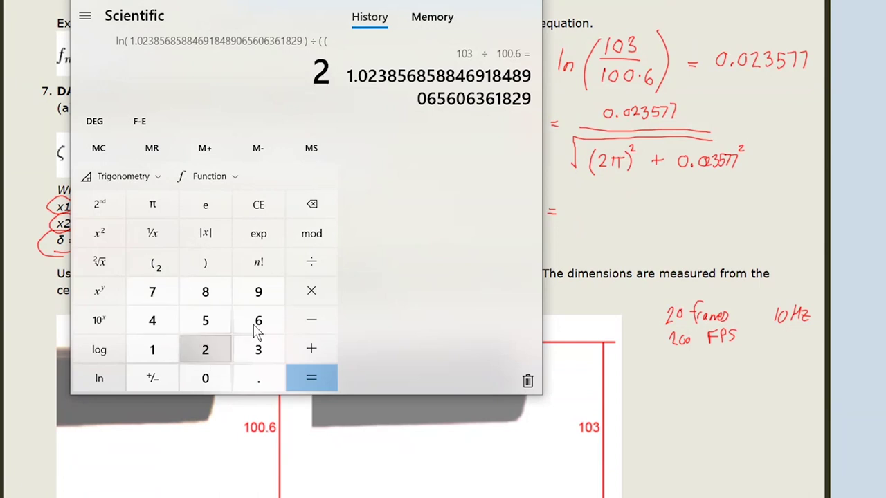
{"action": "left_click", "coordinate": [312, 291]}
{"action": "left_click", "coordinate": [154, 203]}
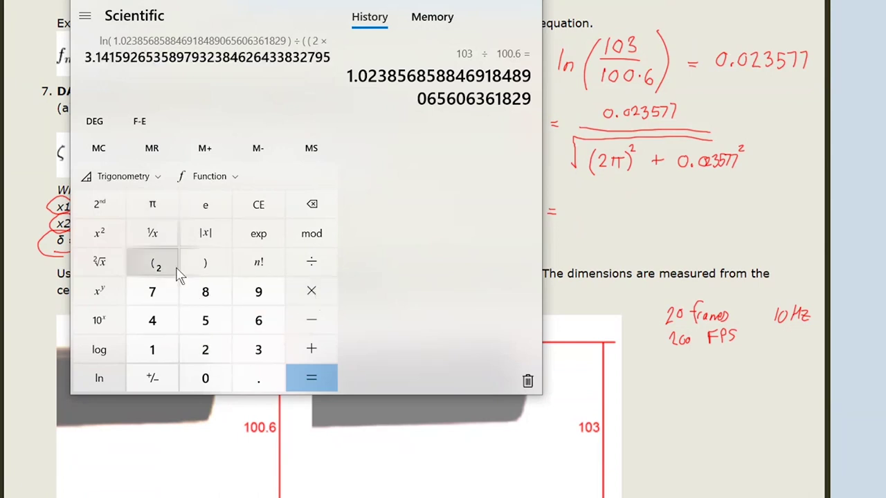
{"action": "left_click", "coordinate": [205, 266]}
{"action": "left_click", "coordinate": [101, 235]}
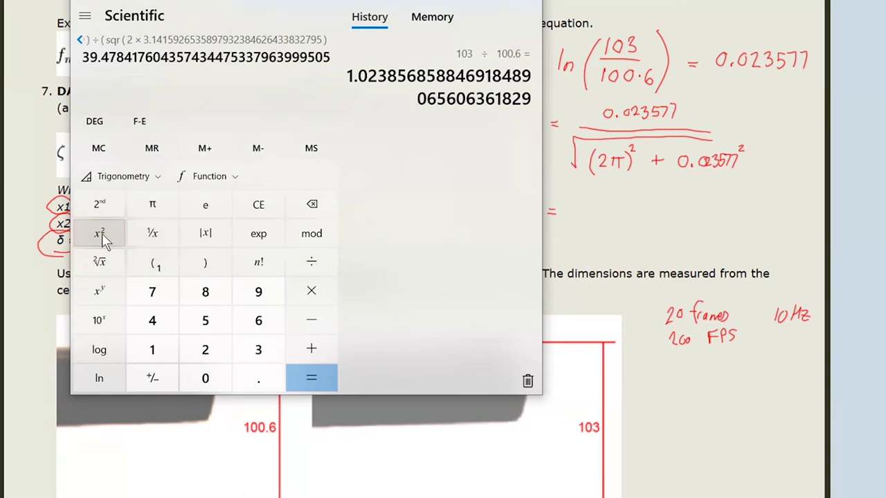
- Add δ² from memory, take the square root, and evaluate to ζ = 0.0037523
{"action": "left_click", "coordinate": [310, 349]}
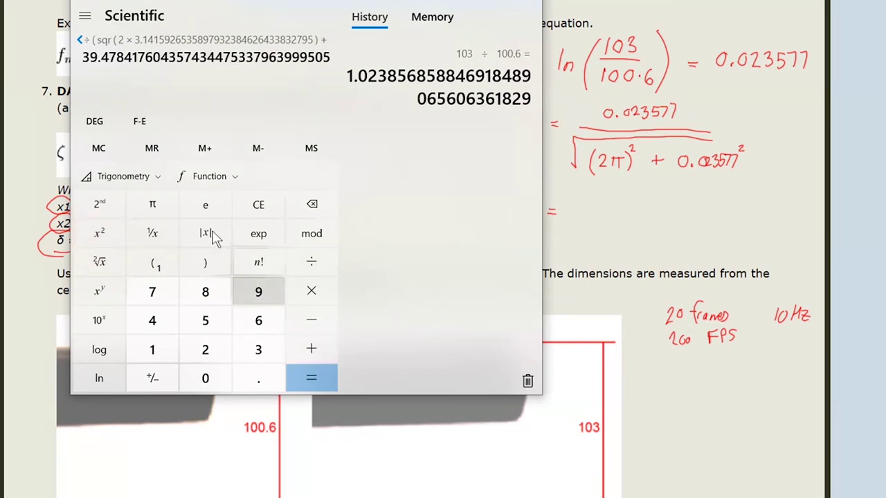
{"action": "left_click", "coordinate": [151, 148]}
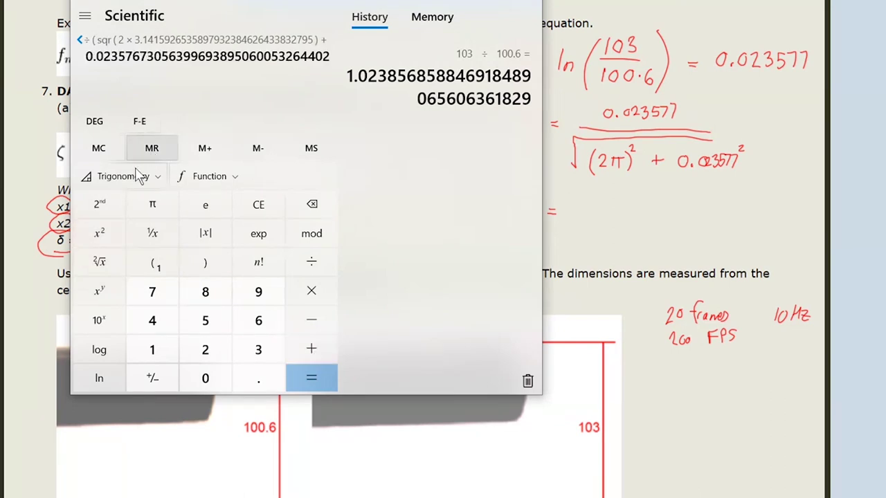
{"action": "left_click", "coordinate": [100, 235]}
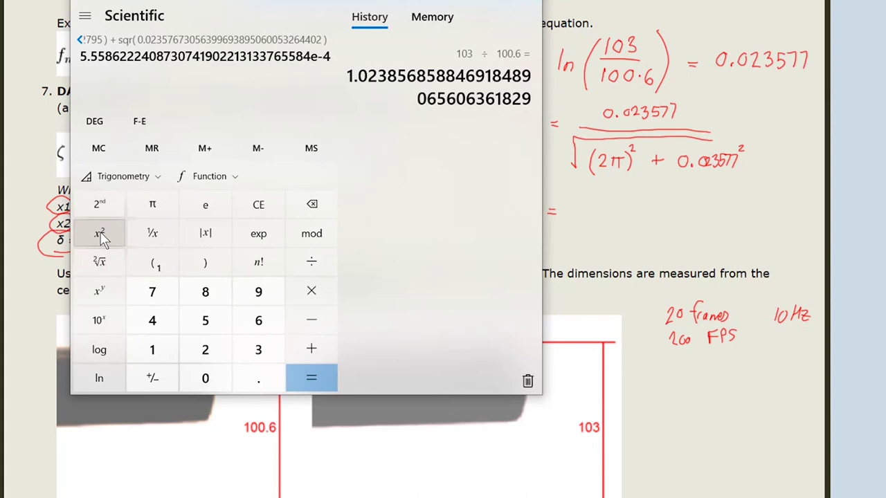
{"action": "left_click", "coordinate": [204, 268]}
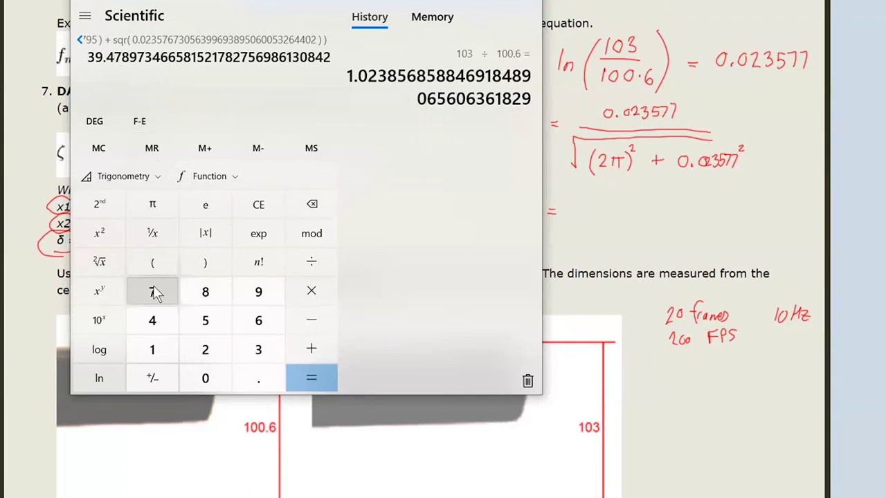
{"action": "left_click", "coordinate": [110, 264]}
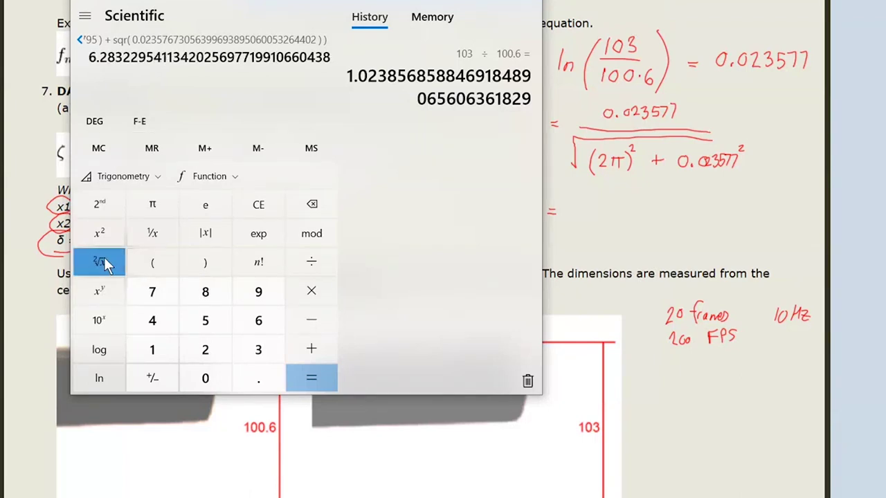
{"action": "left_click", "coordinate": [308, 379]}
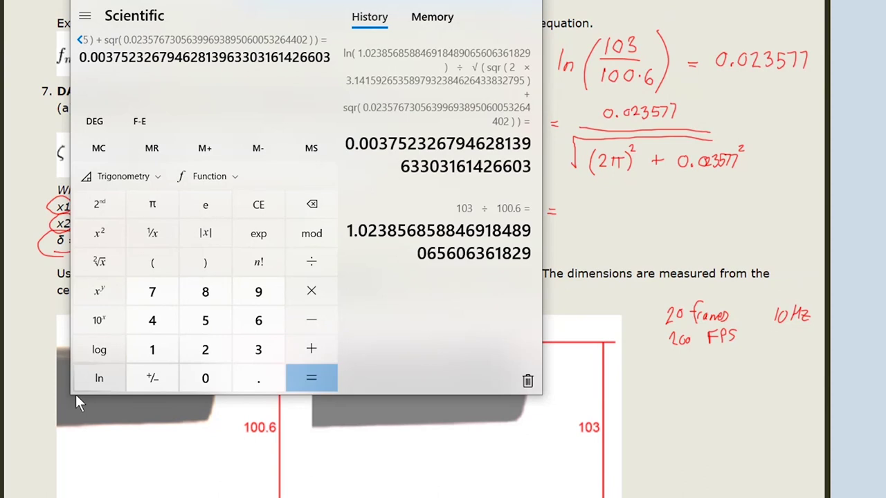
- Hide Calculator and handwrite 0.003752 after the = sign under the ζ fraction
{"action": "left_click", "coordinate": [590, 212]}
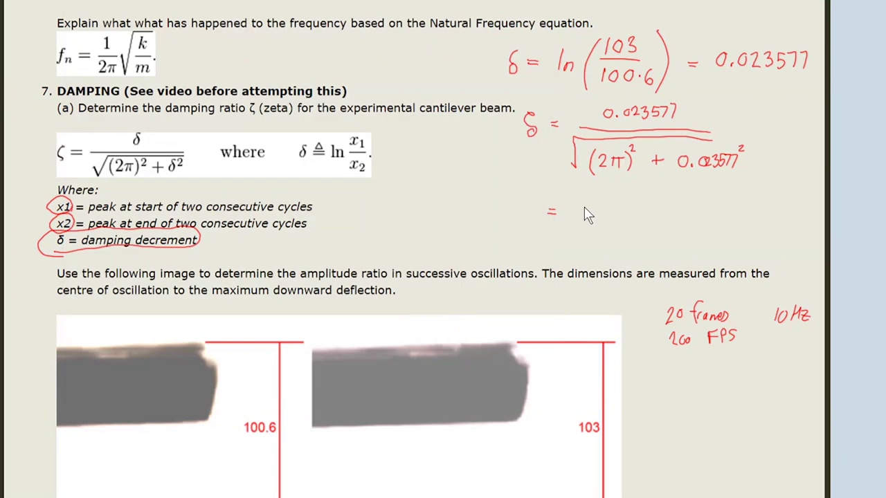
{"action": "mouse_move", "coordinate": [582, 206]}
{"action": "left_mouse_down"}
{"action": "mouse_move", "coordinate": [602, 217]}
{"action": "mouse_move", "coordinate": [608, 206]}
{"action": "mouse_move", "coordinate": [641, 209]}
{"action": "mouse_move", "coordinate": [634, 217]}
{"action": "mouse_move", "coordinate": [666, 209]}
{"action": "mouse_move", "coordinate": [661, 219]}
{"action": "mouse_move", "coordinate": [691, 220]}
{"action": "left_mouse_up"}
{"action": "left_click", "coordinate": [590, 216]}
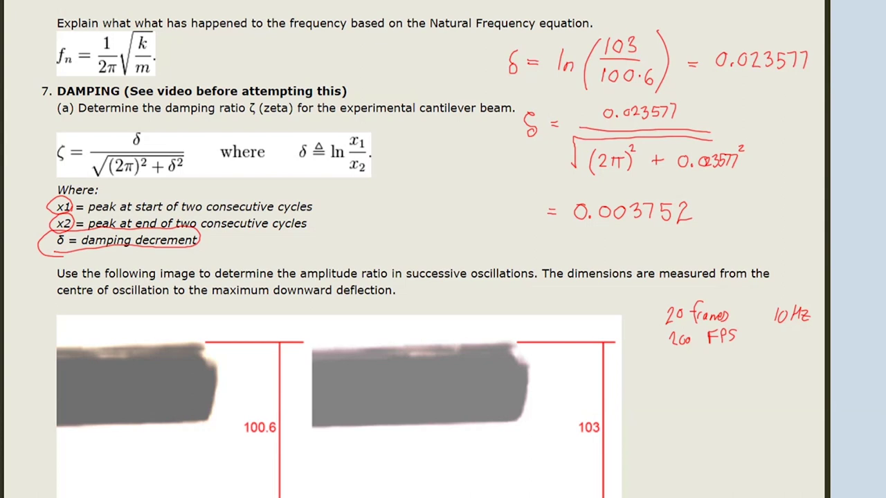
{"action": "scroll", "coordinate": [443, 249], "scroll_direction": "up", "scroll_amount": 10}
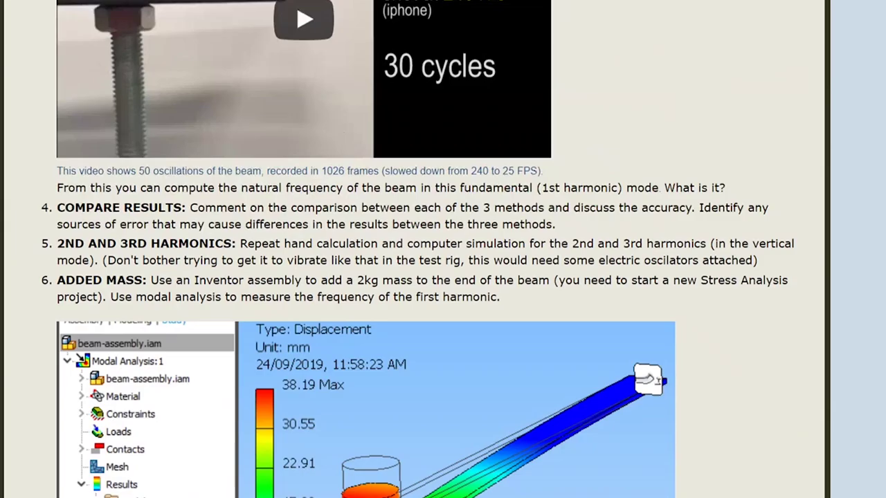
{"action": "scroll", "coordinate": [443, 249], "scroll_direction": "up", "scroll_amount": 15}
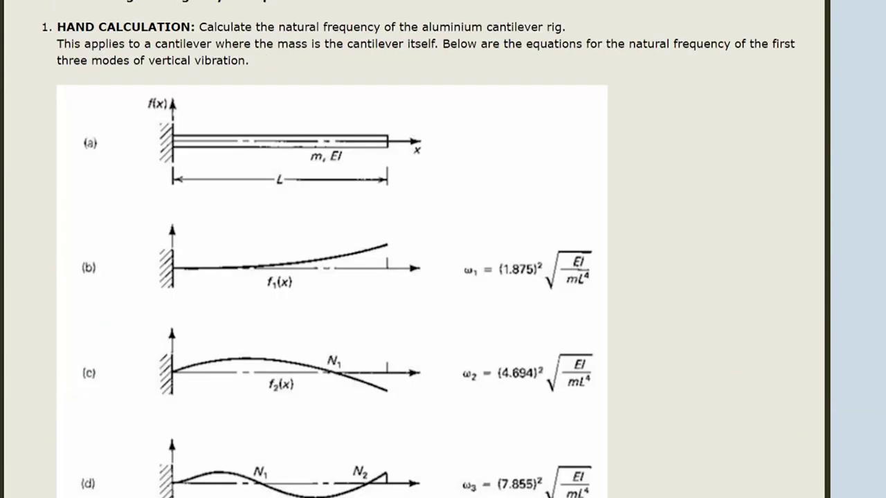
{"action": "scroll", "coordinate": [443, 250], "scroll_direction": "up", "scroll_amount": 10}
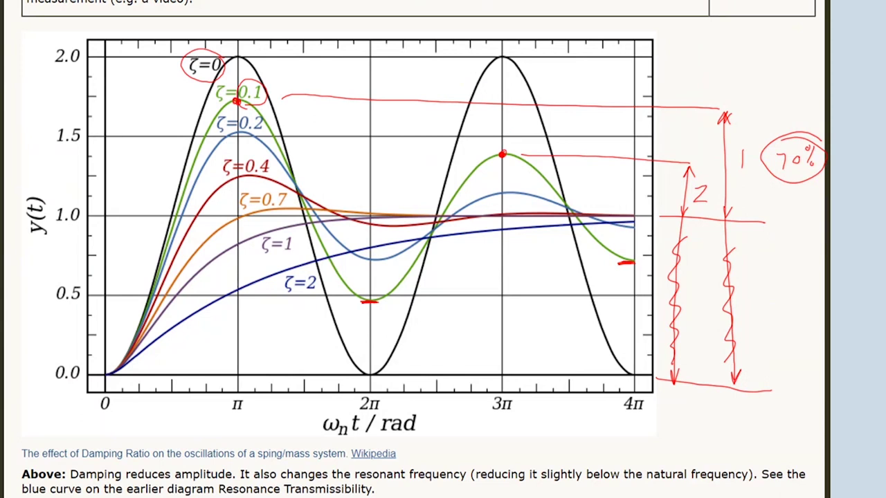
{"action": "scroll", "coordinate": [443, 250], "scroll_direction": "down", "scroll_amount": 15}
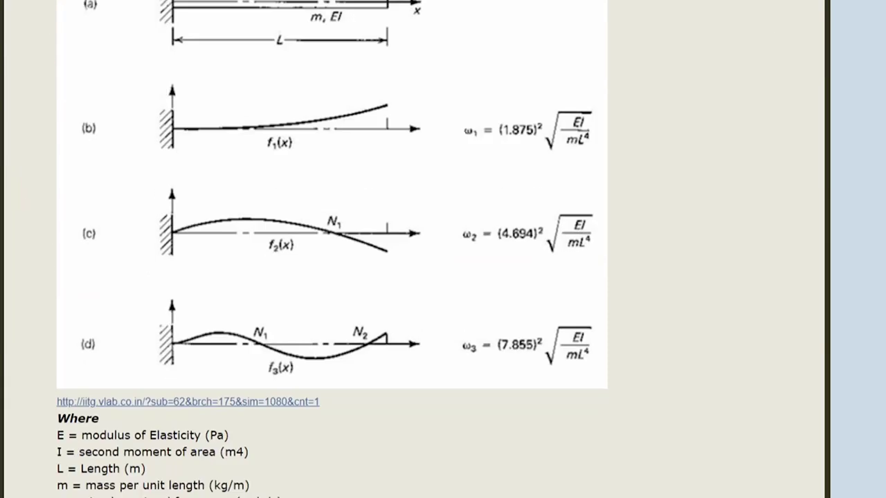
{"action": "scroll", "coordinate": [443, 249], "scroll_direction": "down", "scroll_amount": 15}
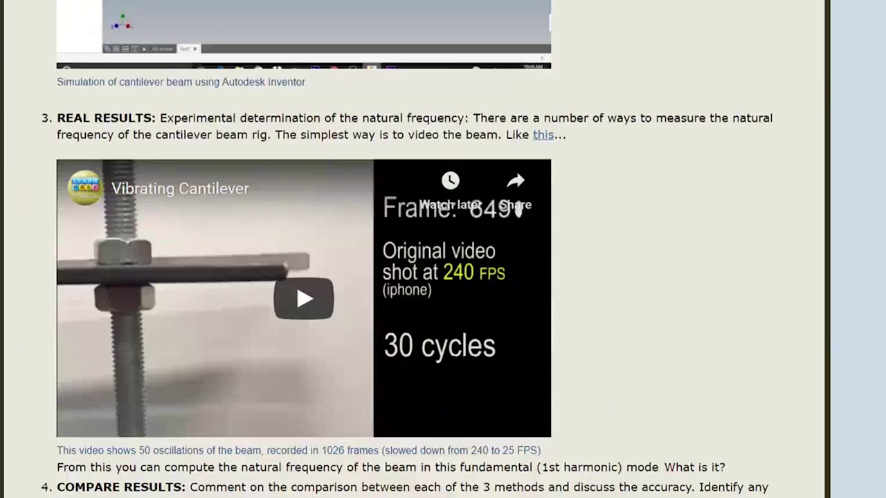
{"action": "scroll", "coordinate": [443, 249], "scroll_direction": "down", "scroll_amount": 15}
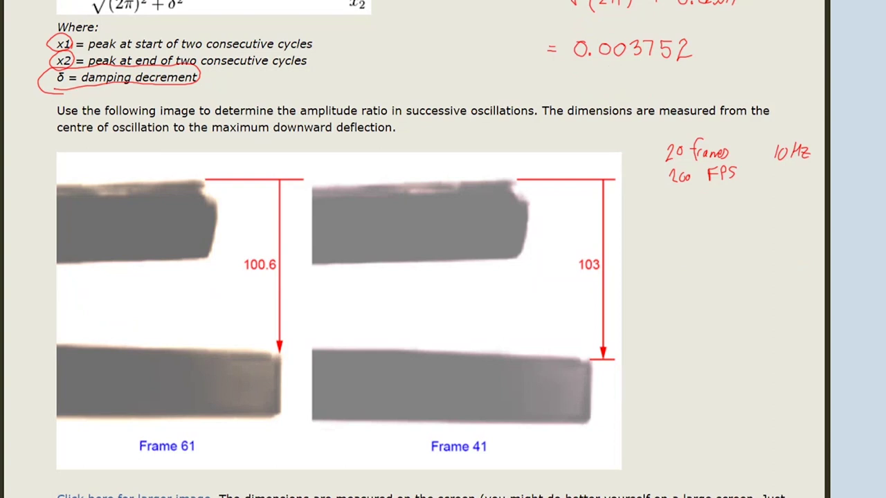
- Add short red pen marks beside the circled ζ = 0.01 label and the graph's top-left corner
{"action": "scroll", "coordinate": [424, 249], "scroll_direction": "down", "scroll_amount": 6}
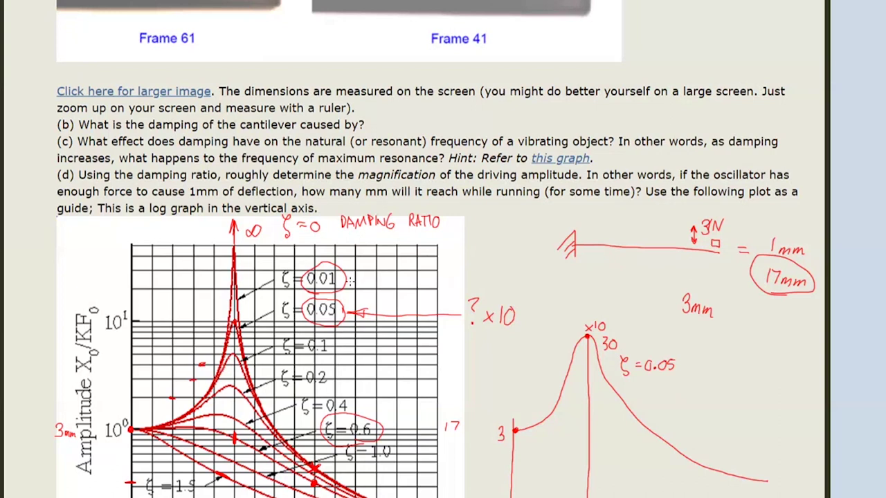
{"action": "mouse_move", "coordinate": [356, 283]}
{"action": "left_mouse_down"}
{"action": "mouse_move", "coordinate": [371, 283]}
{"action": "mouse_move", "coordinate": [351, 283]}
{"action": "mouse_move", "coordinate": [358, 286]}
{"action": "left_mouse_up"}
{"action": "mouse_move", "coordinate": [105, 236]}
{"action": "left_mouse_down"}
{"action": "mouse_move", "coordinate": [106, 250]}
{"action": "mouse_move", "coordinate": [120, 242]}
{"action": "left_mouse_up"}
{"action": "scroll", "coordinate": [465, 286], "scroll_direction": "up", "scroll_amount": 10}
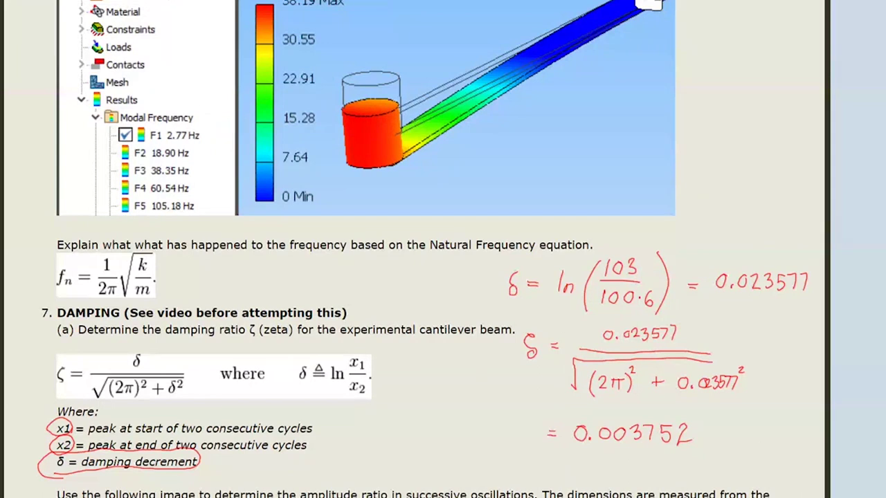
- Launch OpenOffice Calc from a Start menu search for 'calc'
{"action": "key", "text": "super"}
{"action": "type", "text": "calc"}
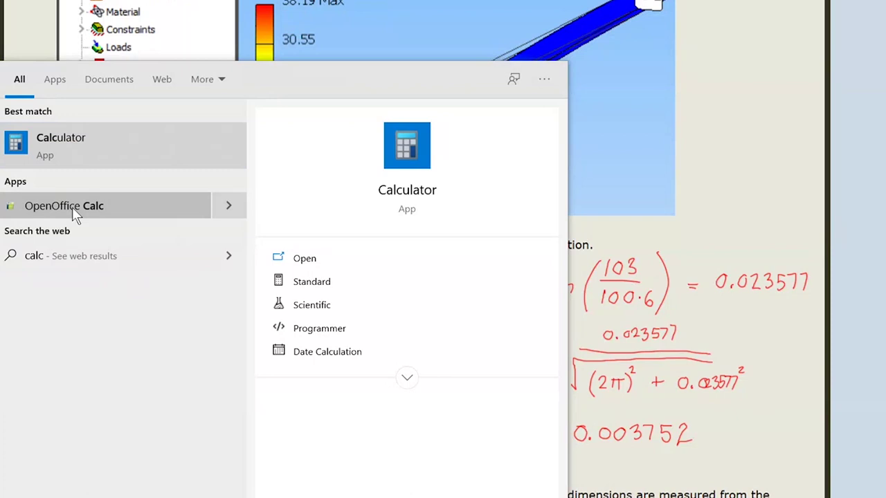
{"action": "left_click", "coordinate": [72, 206]}
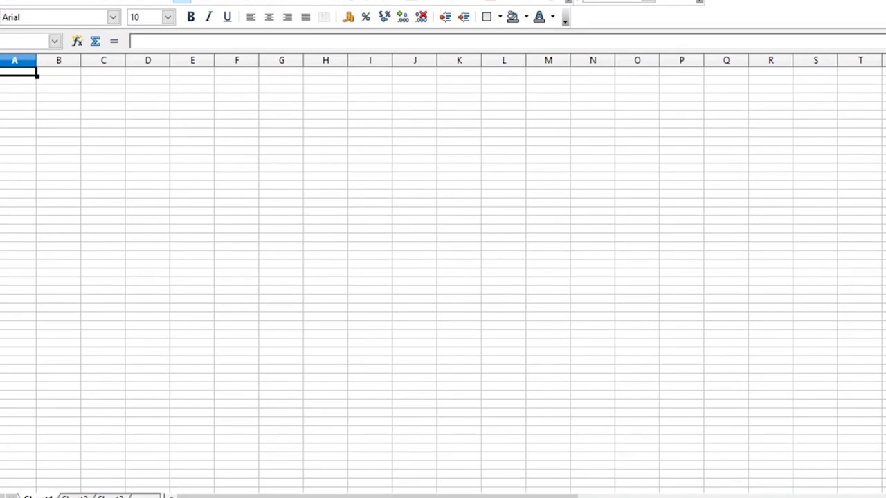
- Narrow and lower the Calc window beside the notes, zoom the sheet to 100%, and select A2
{"action": "left_click_drag", "start_coordinate": [884, 182], "coordinate": [406, 182]}
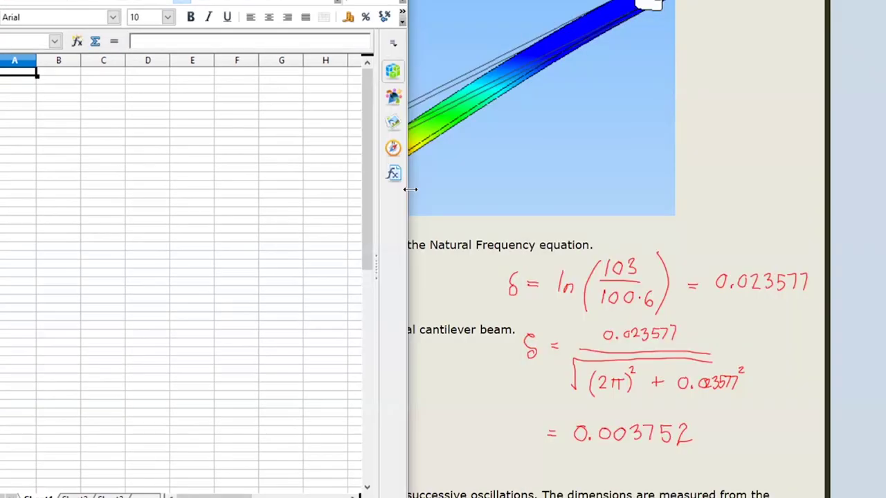
{"action": "left_click_drag", "start_coordinate": [201, 0], "coordinate": [239, 21]}
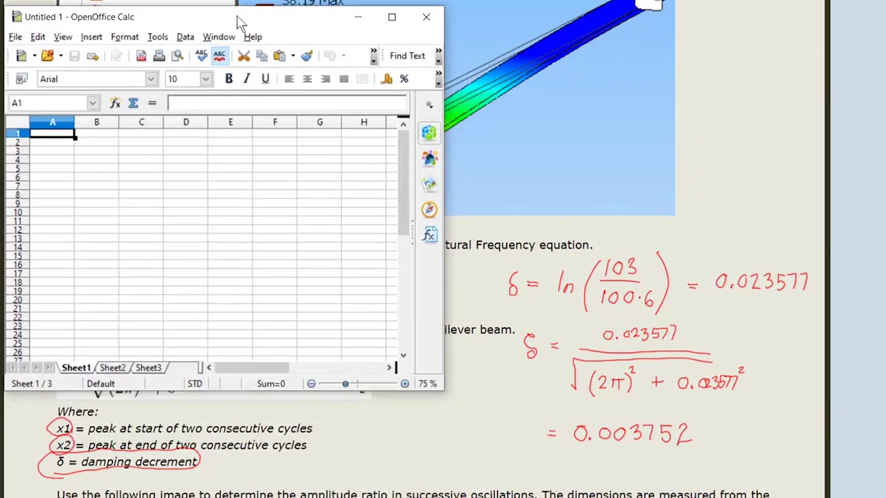
{"action": "left_click", "coordinate": [405, 384]}
{"action": "left_click", "coordinate": [405, 385]}
{"action": "left_click", "coordinate": [405, 384]}
{"action": "left_click", "coordinate": [405, 384]}
{"action": "left_click", "coordinate": [405, 384]}
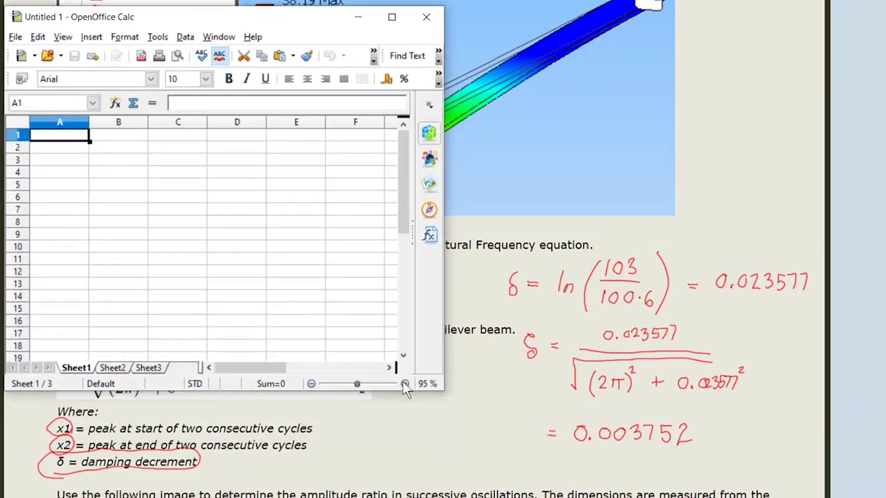
{"action": "left_click", "coordinate": [63, 149]}
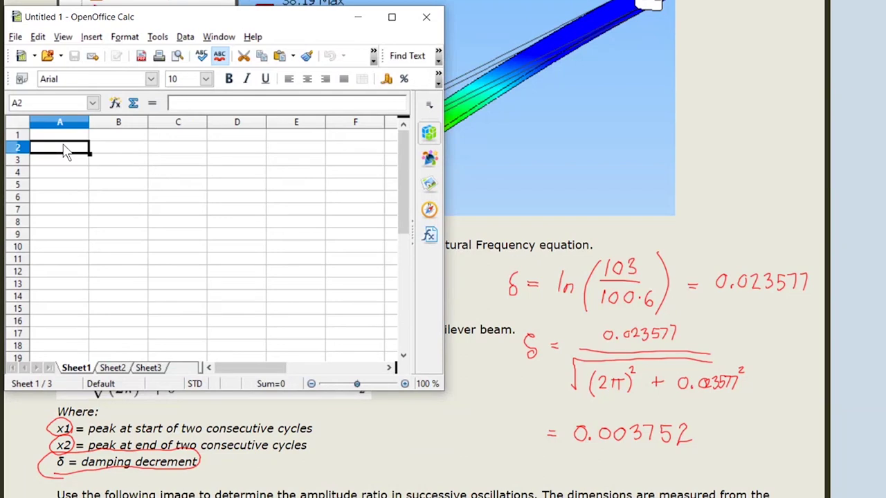
- Enter X1 = 103 and x2 = 100.6 as labelled values in A2:B3
{"action": "type", "text": "103"}
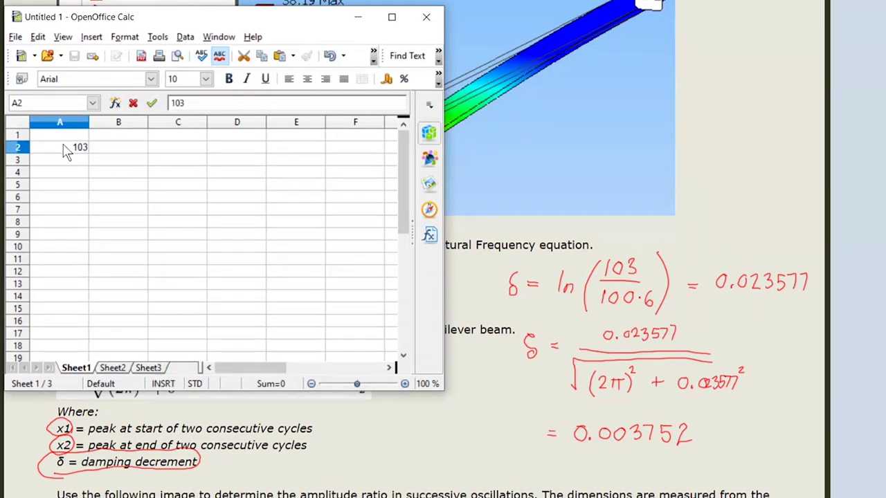
{"action": "key", "text": "BackSpace"}
{"action": "key", "text": "BackSpace"}
{"action": "key", "text": "BackSpace"}
{"action": "type", "text": "X1"}
{"action": "key", "text": "Tab"}
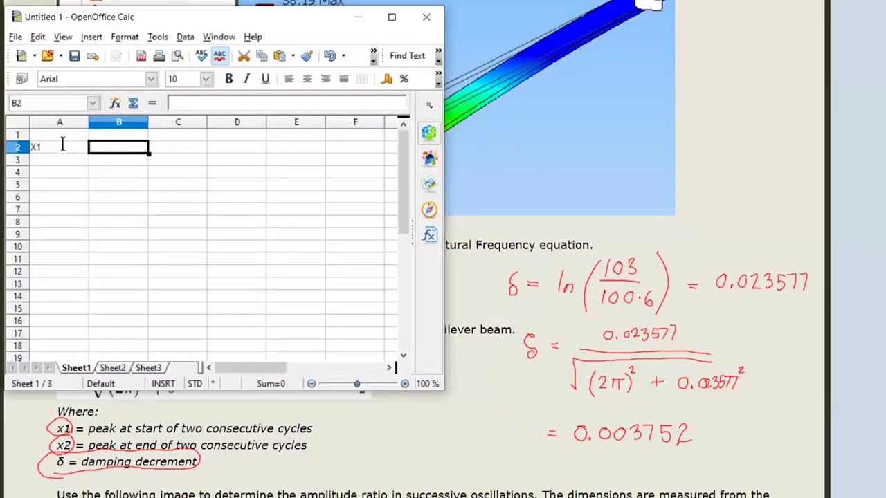
{"action": "type", "text": "103"}
{"action": "key", "text": "Return"}
{"action": "key", "text": "Left"}
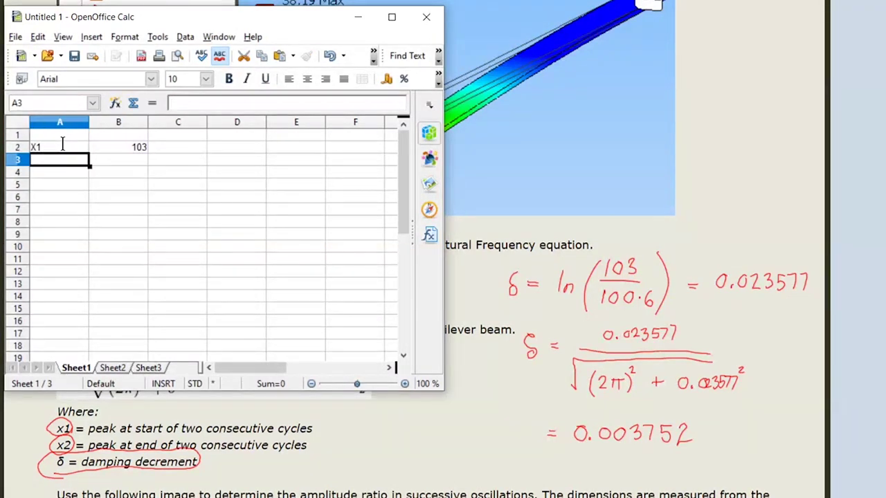
{"action": "type", "text": "x2"}
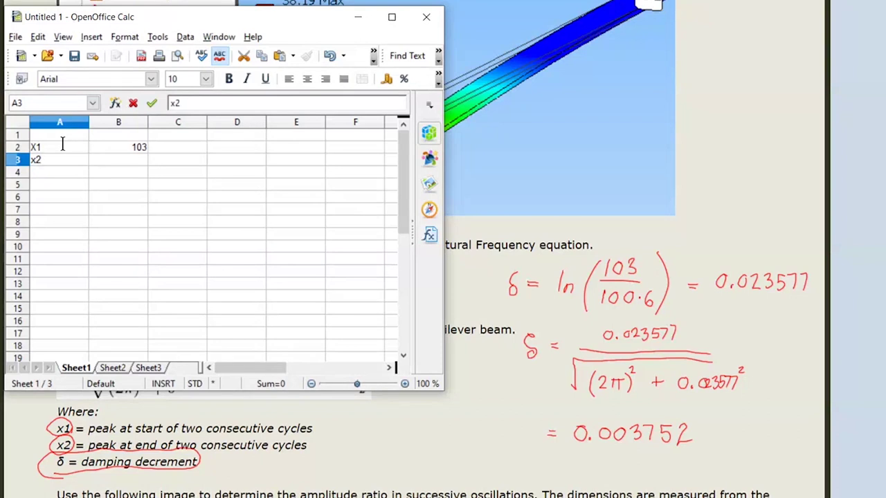
{"action": "key", "text": "Tab"}
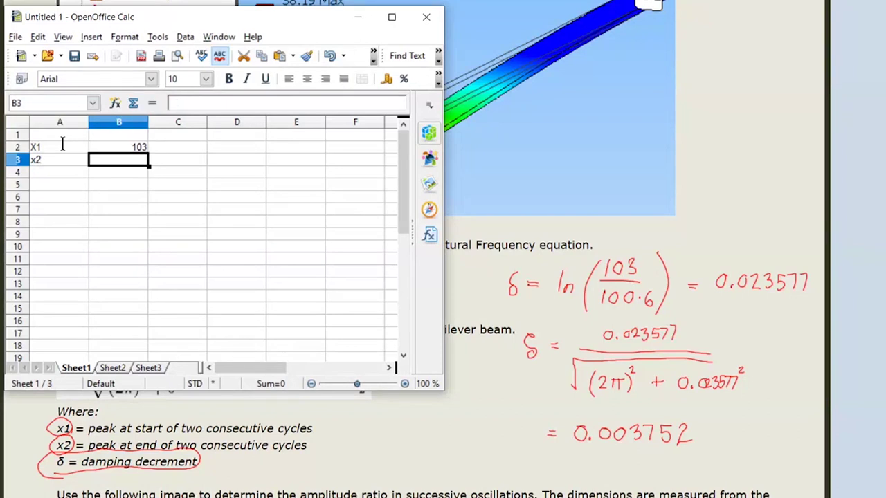
{"action": "type", "text": "100.6"}
{"action": "key", "text": "Return"}
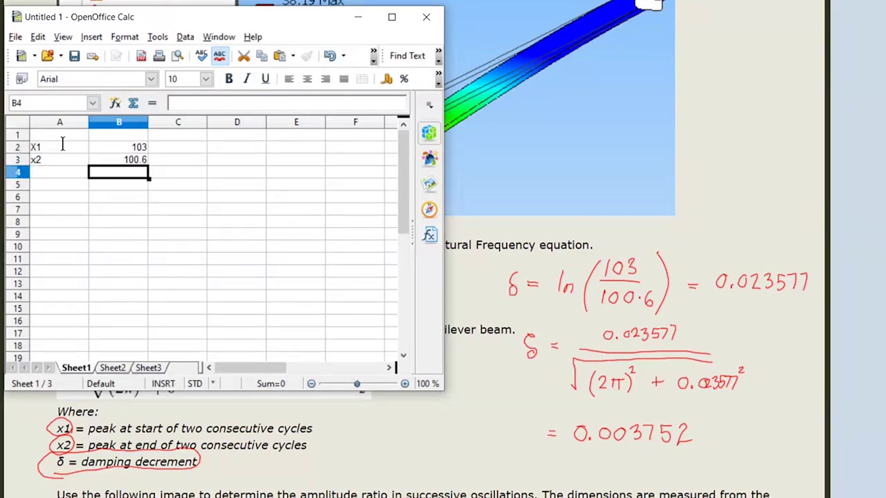
- Label cell A4 'decrement', replacing the initial 'delta' label
{"action": "key", "text": "Left"}
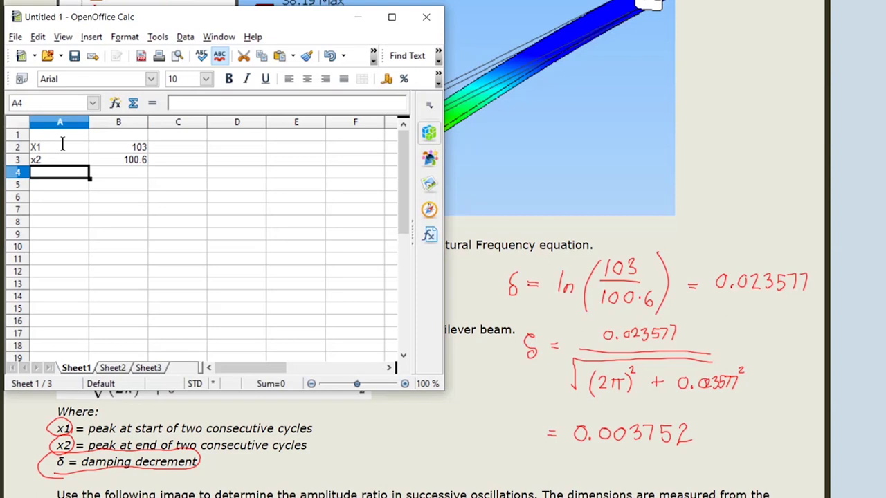
{"action": "type", "text": "delta"}
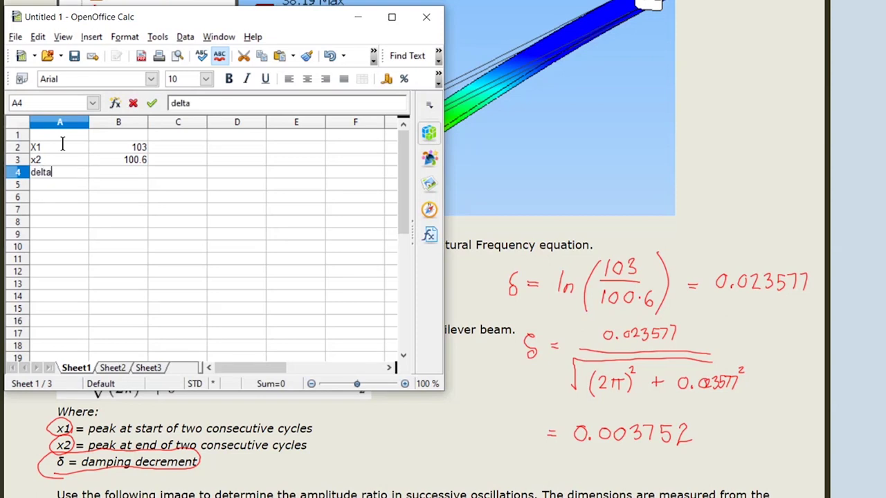
{"action": "key", "text": "Tab"}
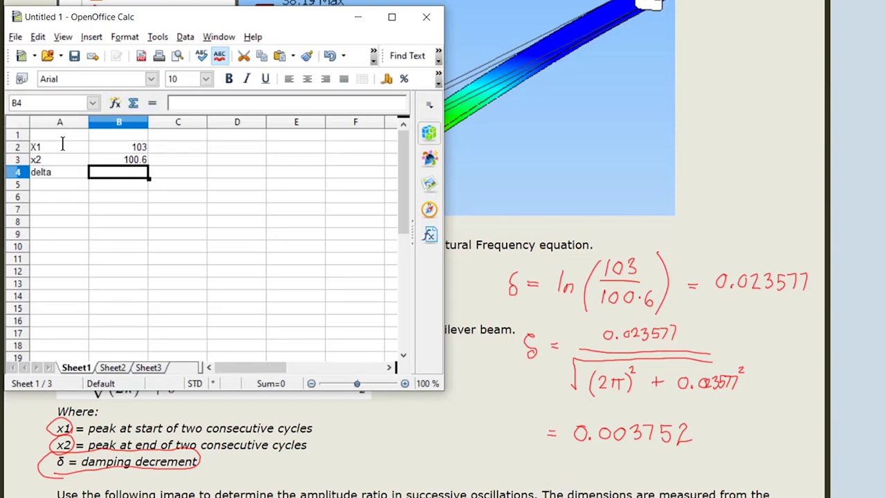
{"action": "key", "text": "Left"}
{"action": "type", "text": "decrement"}
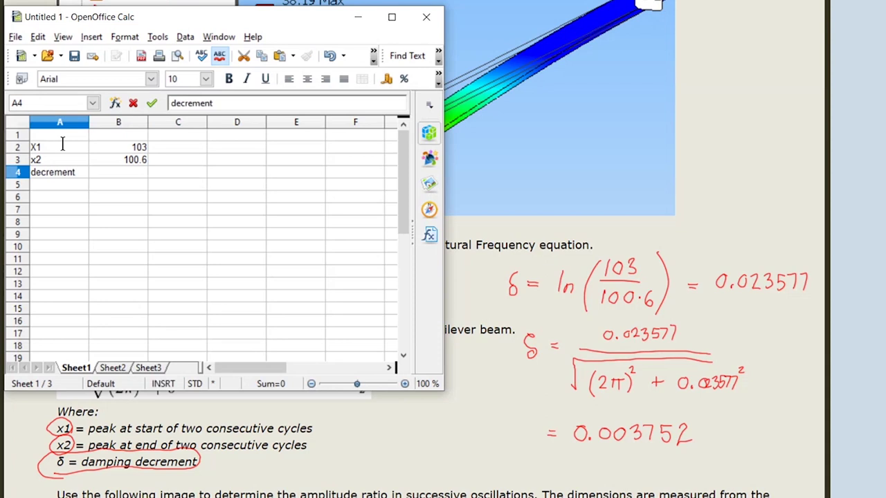
{"action": "key", "text": "Tab"}
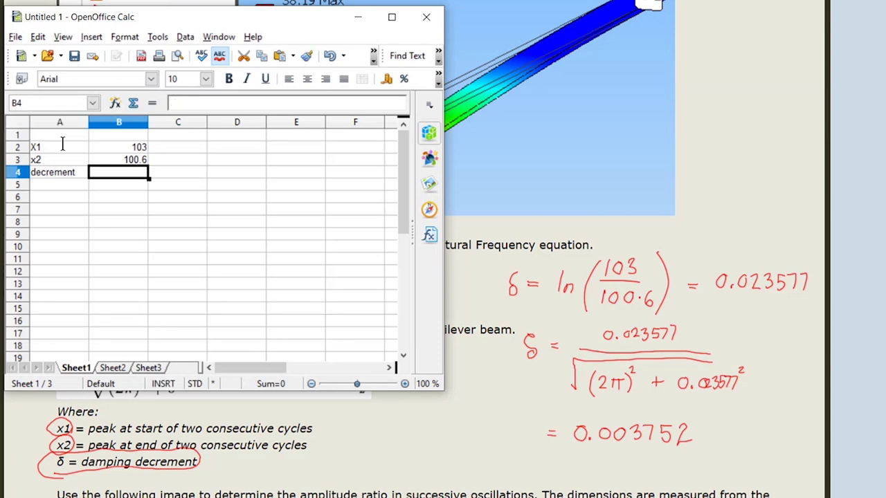
- Enter =ln(B2/B3) in B4, giving a decrement of 0.023576731
{"action": "type", "text": "="}
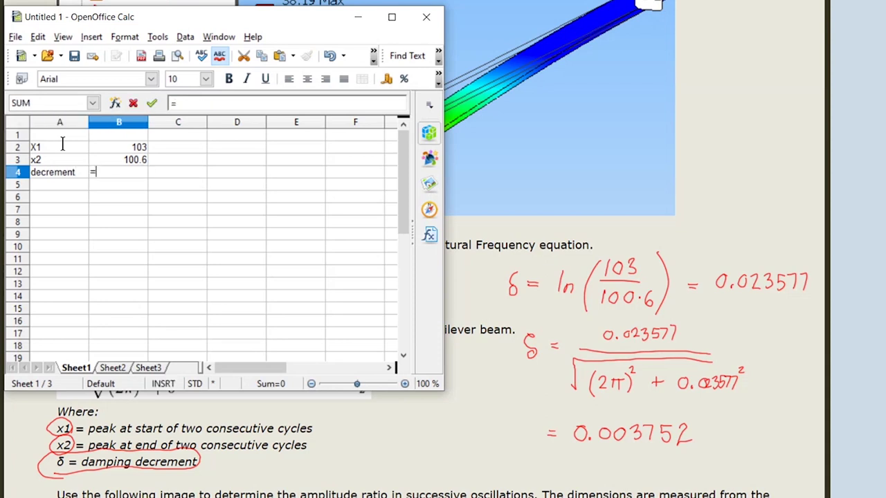
{"action": "type", "text": "ln("}
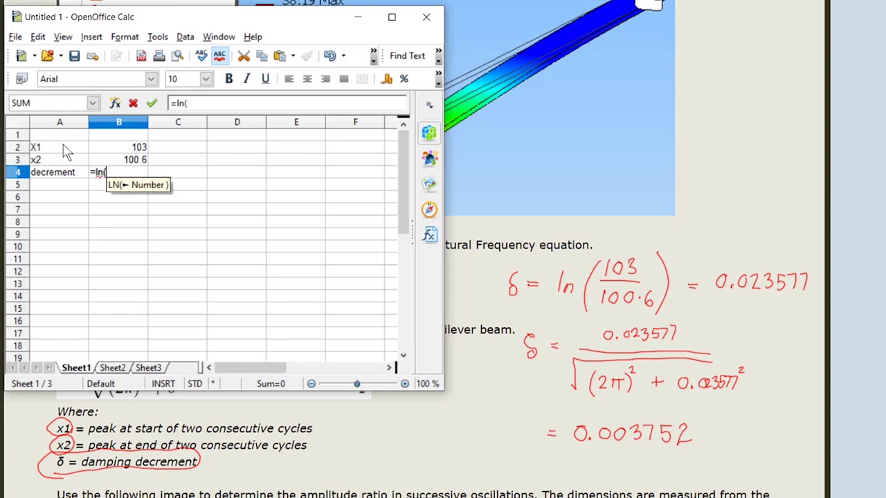
{"action": "left_click", "coordinate": [138, 148]}
{"action": "type", "text": "/"}
{"action": "left_click", "coordinate": [138, 161]}
{"action": "type", "text": ")"}
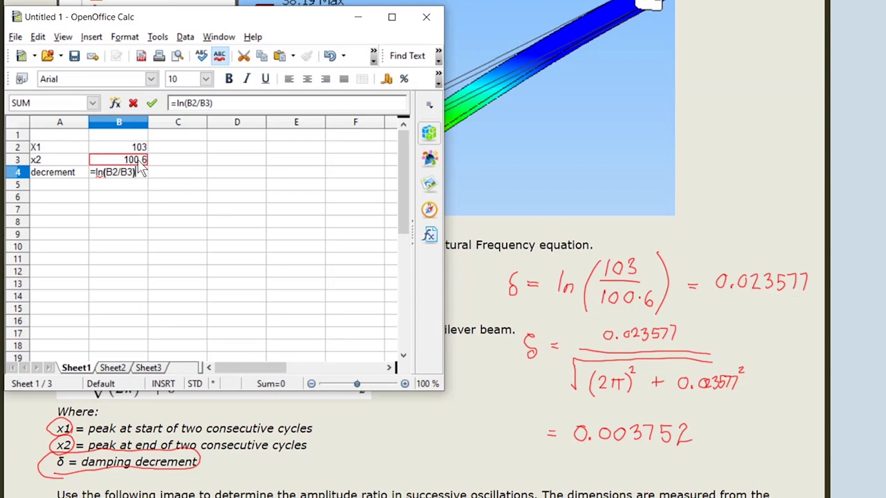
{"action": "key", "text": "Return"}
{"action": "left_click", "coordinate": [181, 224]}
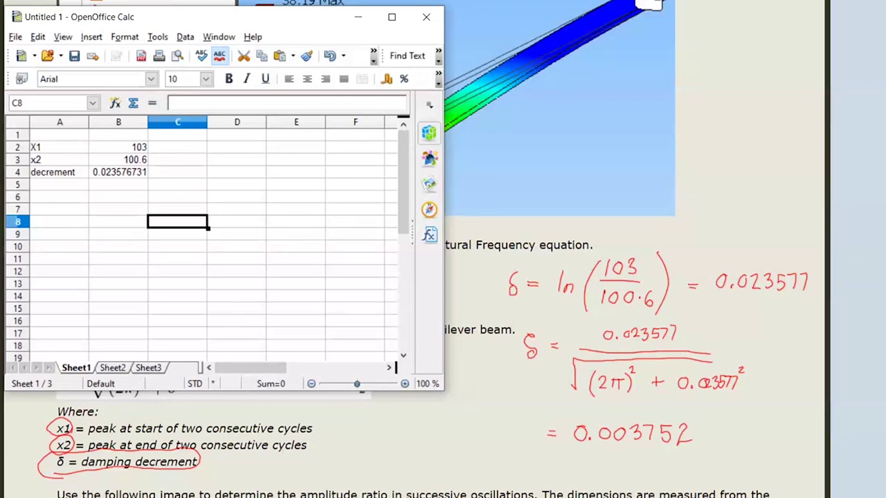
- Label cell A5 'damp ratio' and zoom the sheet in
{"action": "left_click", "coordinate": [59, 187]}
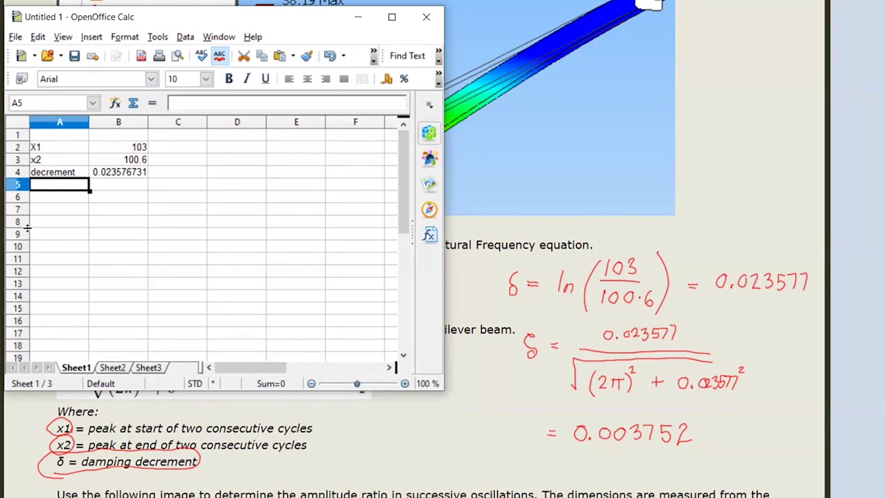
{"action": "type", "text": "damp r"}
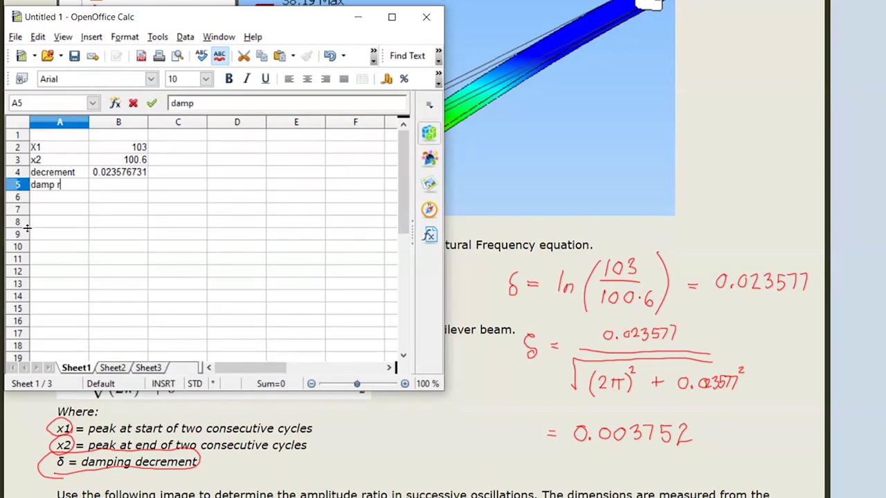
{"action": "type", "text": "atio"}
{"action": "left_click", "coordinate": [405, 383]}
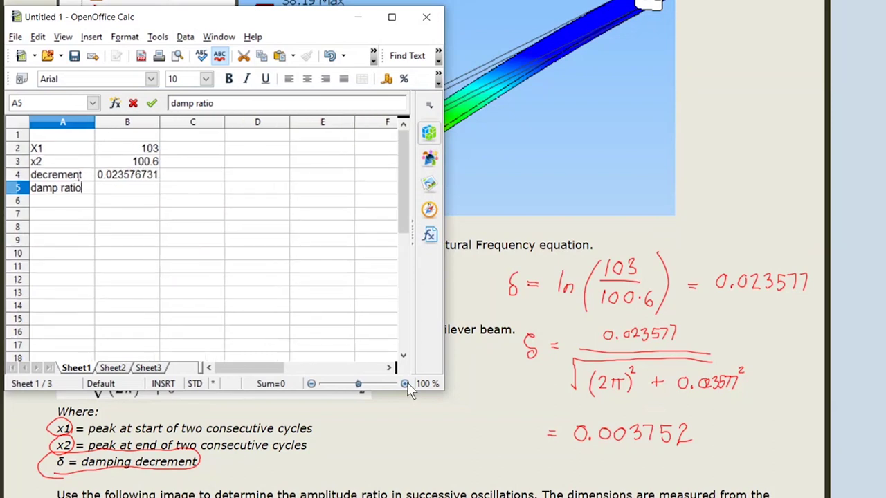
{"action": "left_click", "coordinate": [404, 384]}
{"action": "left_click", "coordinate": [405, 384]}
{"action": "left_click", "coordinate": [405, 383]}
- Enter =B4/((2*pi())^2+B4^2)^0.5 in B5, giving 0.003752327, then bring the notes forward
{"action": "left_click", "coordinate": [135, 202]}
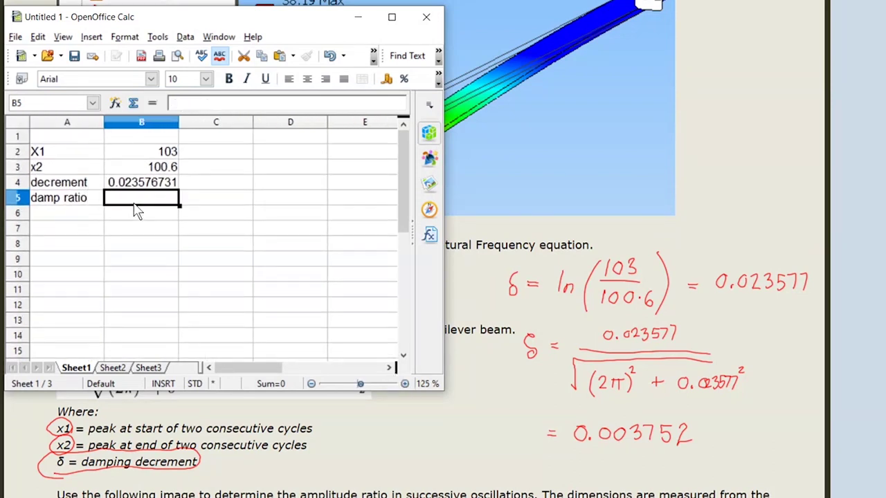
{"action": "type", "text": "="}
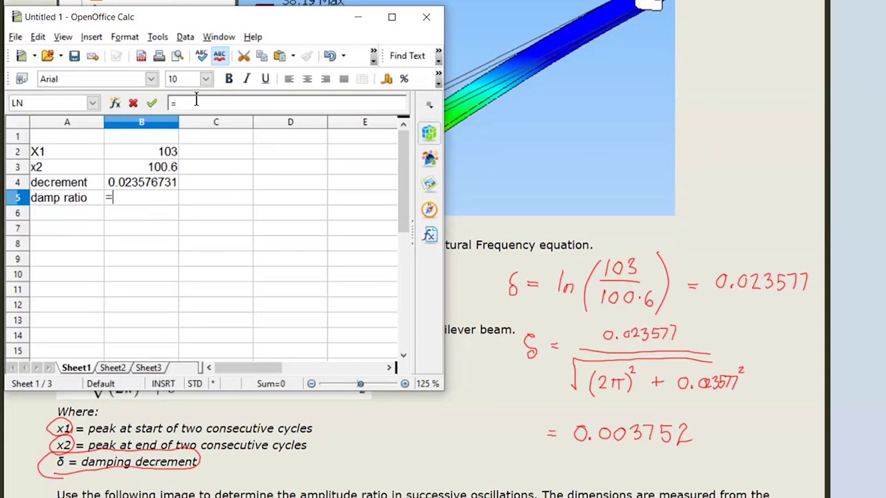
{"action": "left_click", "coordinate": [194, 101]}
{"action": "left_click", "coordinate": [155, 185]}
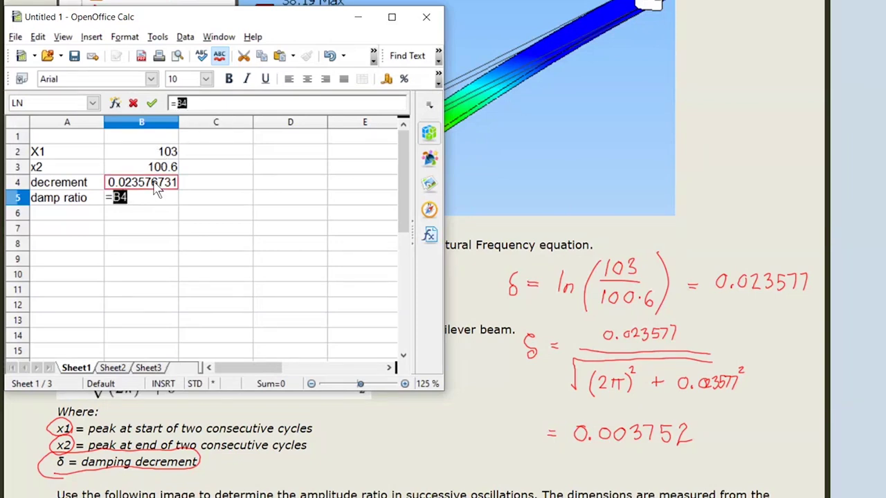
{"action": "type", "text": "/(("}
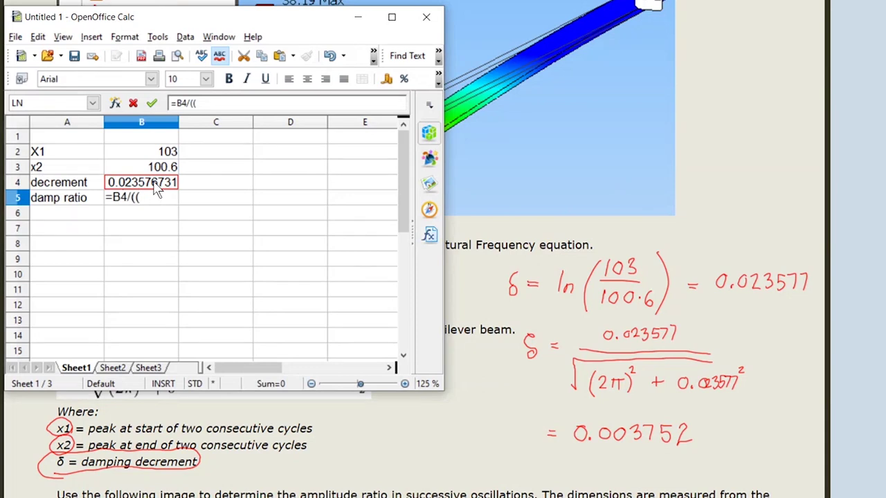
{"action": "type", "text": "2*pi())^2"}
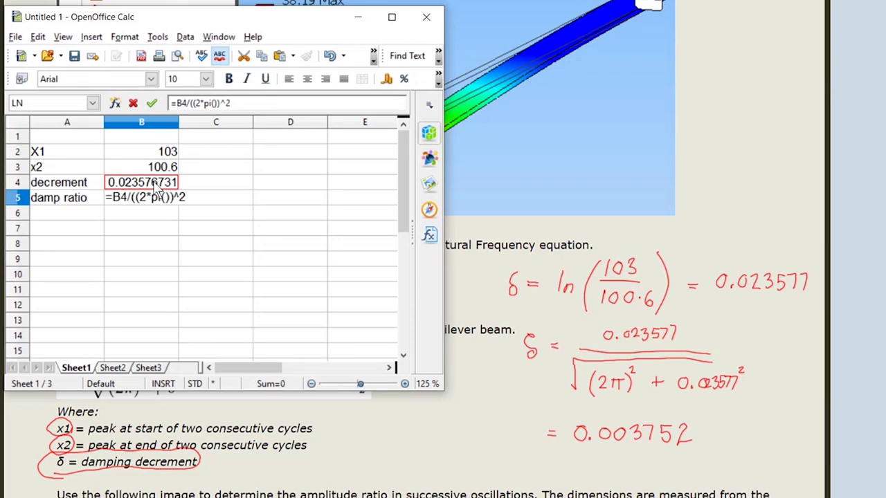
{"action": "type", "text": "+"}
{"action": "left_click", "coordinate": [155, 186]}
{"action": "type", "text": "^2)^"}
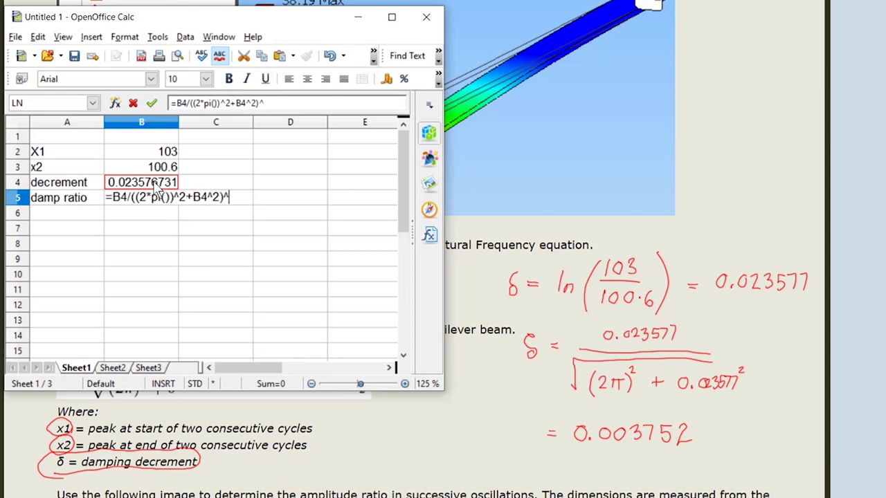
{"action": "type", "text": "0.5"}
{"action": "left_click", "coordinate": [133, 197]}
{"action": "key", "text": "Return"}
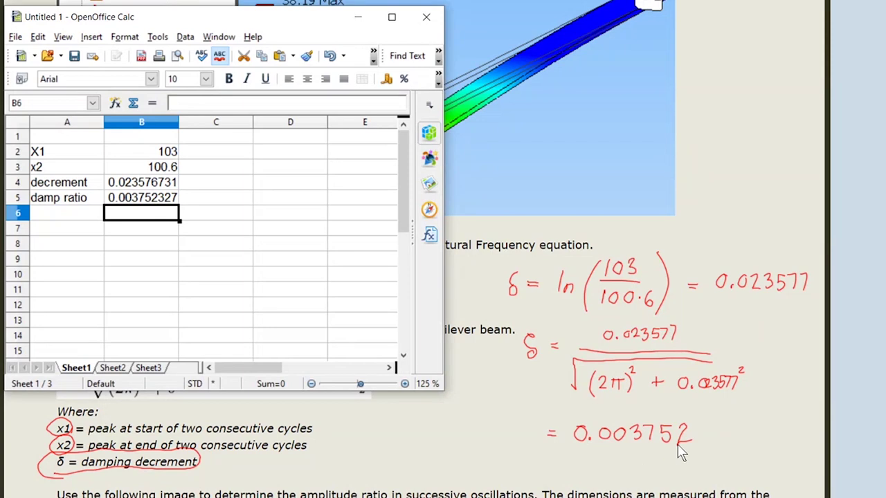
{"action": "left_click", "coordinate": [755, 433]}
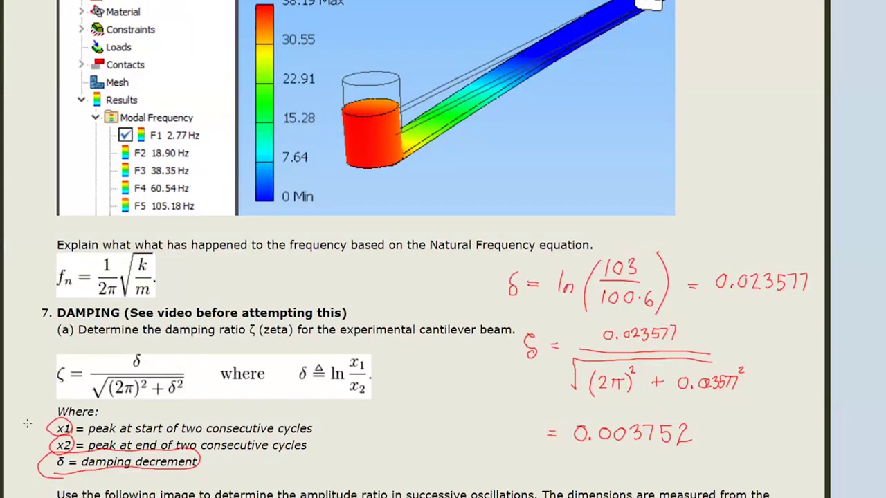
- Draw a red arrow and label the 103 and 100.6 dimensions 'x1 =' and 'x2'
{"action": "left_click_drag", "start_coordinate": [31, 403], "coordinate": [32, 447]}
{"action": "scroll", "coordinate": [443, 250], "scroll_direction": "down", "scroll_amount": 7}
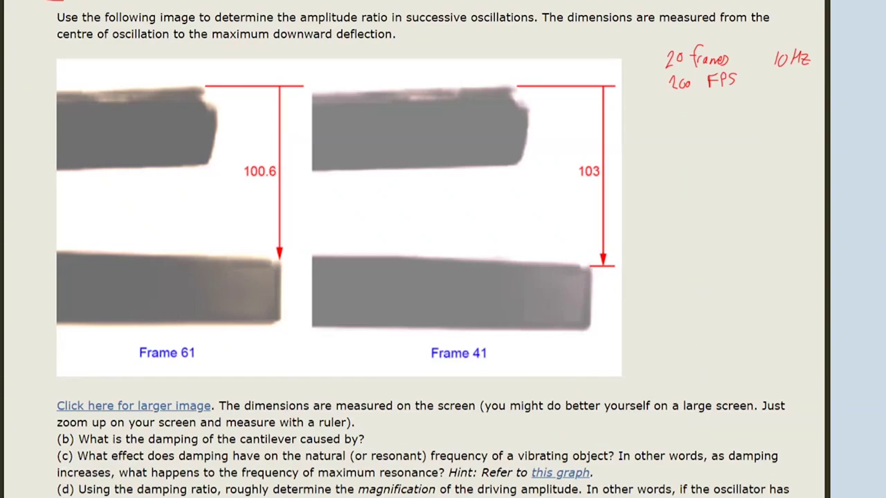
{"action": "scroll", "coordinate": [443, 249], "scroll_direction": "up", "scroll_amount": 3}
{"action": "scroll", "coordinate": [843, 401], "scroll_direction": "up", "scroll_amount": 1}
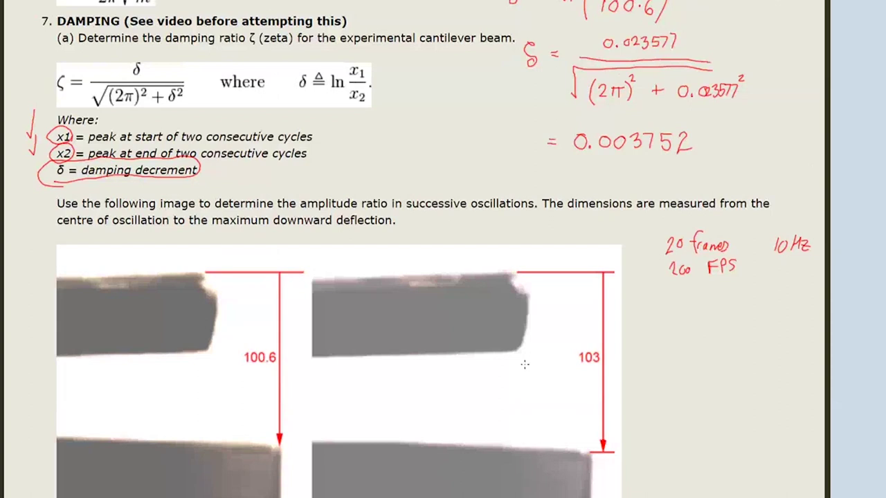
{"action": "mouse_move", "coordinate": [527, 366]}
{"action": "left_mouse_down"}
{"action": "mouse_move", "coordinate": [529, 376]}
{"action": "mouse_move", "coordinate": [545, 379]}
{"action": "left_mouse_up"}
{"action": "left_click_drag", "start_coordinate": [553, 365], "coordinate": [567, 363]}
{"action": "mouse_move", "coordinate": [194, 369]}
{"action": "left_mouse_down"}
{"action": "mouse_move", "coordinate": [196, 380]}
{"action": "mouse_move", "coordinate": [231, 371]}
{"action": "left_mouse_up"}
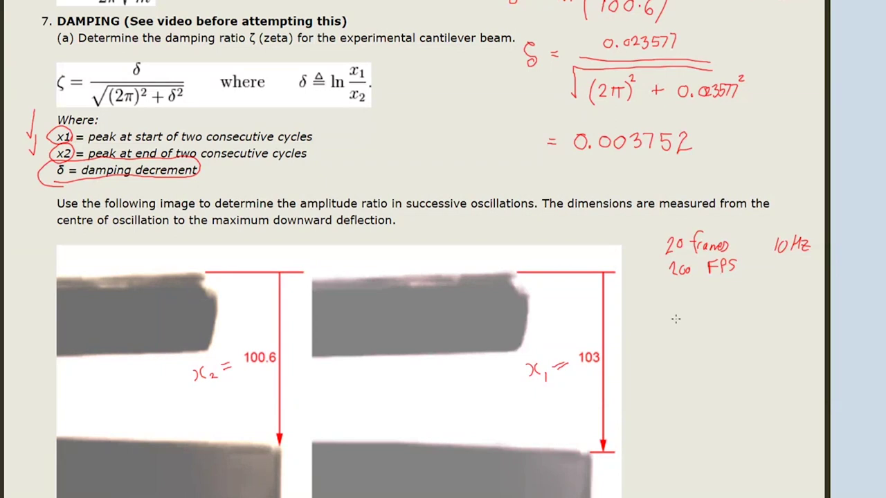
- Circle the δ definition and draw arrows from it to δ and δ² in the ζ formula
{"action": "scroll", "coordinate": [675, 318], "scroll_direction": "up", "scroll_amount": 2}
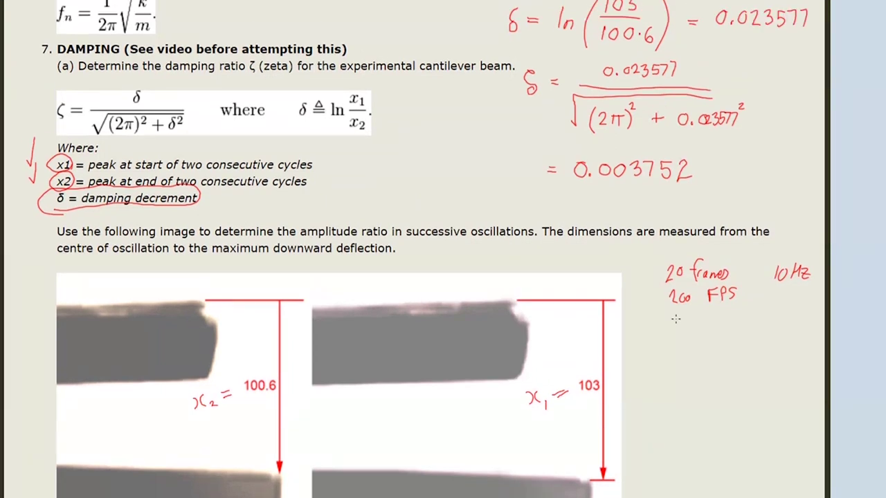
{"action": "scroll", "coordinate": [675, 319], "scroll_direction": "up", "scroll_amount": 1}
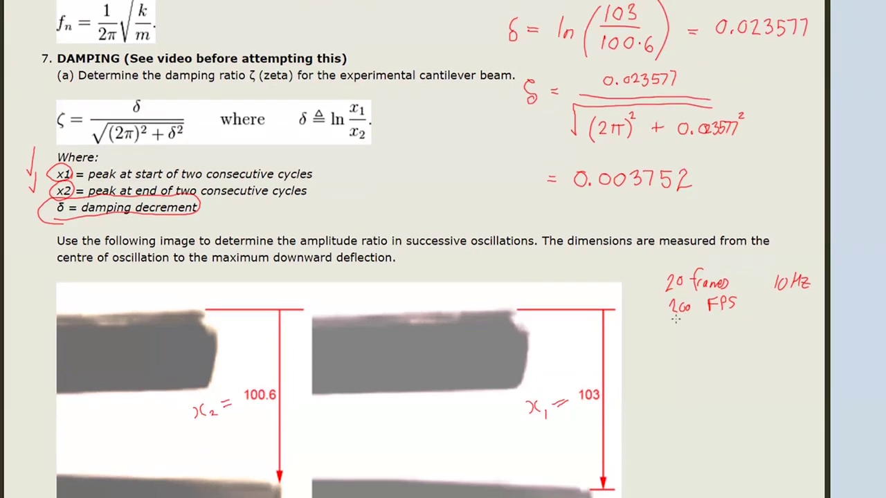
{"action": "scroll", "coordinate": [675, 318], "scroll_direction": "down", "scroll_amount": 1}
{"action": "scroll", "coordinate": [675, 318], "scroll_direction": "up", "scroll_amount": 1}
{"action": "mouse_move", "coordinate": [335, 147]}
{"action": "left_mouse_down"}
{"action": "mouse_move", "coordinate": [378, 144]}
{"action": "mouse_move", "coordinate": [346, 95]}
{"action": "mouse_move", "coordinate": [306, 97]}
{"action": "mouse_move", "coordinate": [338, 156]}
{"action": "mouse_move", "coordinate": [358, 147]}
{"action": "left_mouse_up"}
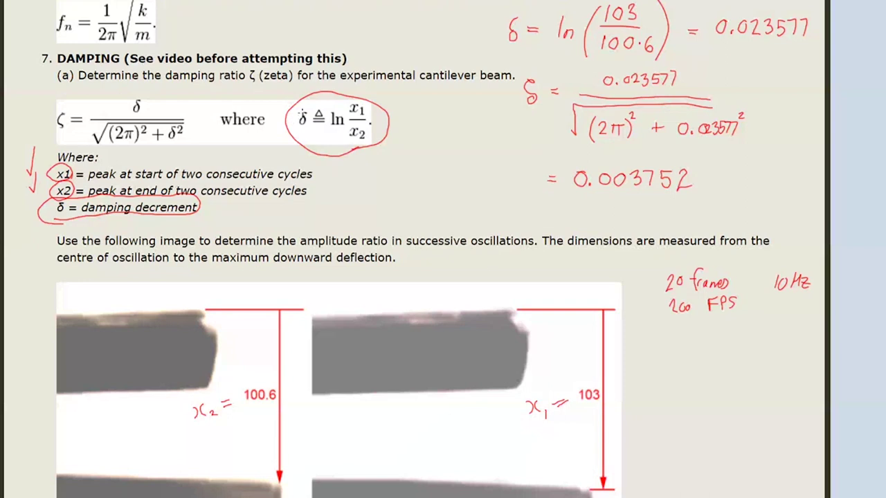
{"action": "left_click_drag", "start_coordinate": [298, 115], "coordinate": [281, 107]}
{"action": "mouse_move", "coordinate": [163, 108]}
{"action": "left_mouse_down"}
{"action": "mouse_move", "coordinate": [147, 107]}
{"action": "mouse_move", "coordinate": [159, 101]}
{"action": "left_mouse_up"}
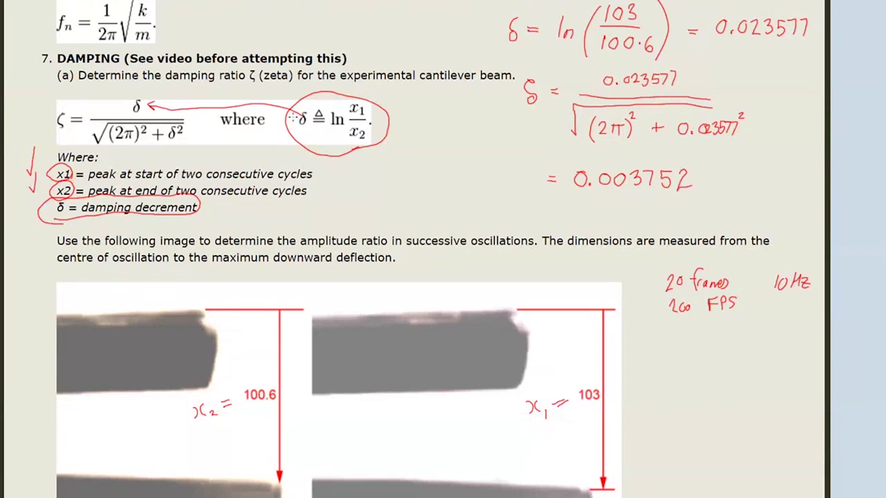
{"action": "mouse_move", "coordinate": [297, 119]}
{"action": "left_mouse_down"}
{"action": "mouse_move", "coordinate": [183, 138]}
{"action": "mouse_move", "coordinate": [191, 133]}
{"action": "mouse_move", "coordinate": [193, 141]}
{"action": "left_mouse_up"}
- Draw a red arrow after question (b) and note 3% beside the Frame 41 image
{"action": "scroll", "coordinate": [443, 249], "scroll_direction": "down", "scroll_amount": 7}
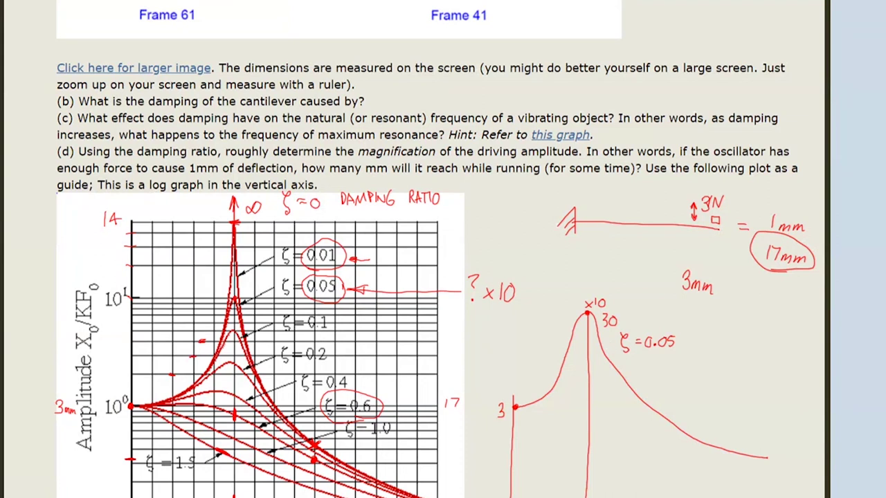
{"action": "scroll", "coordinate": [346, 250], "scroll_direction": "up", "scroll_amount": 2}
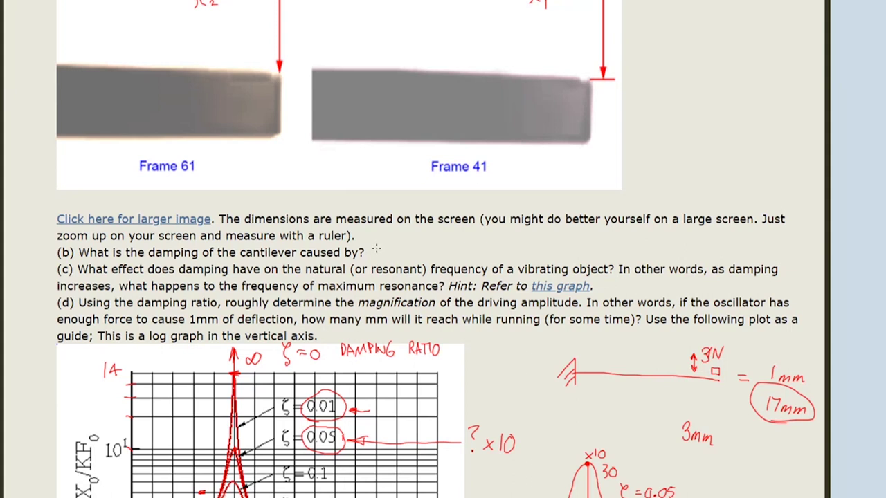
{"action": "mouse_move", "coordinate": [372, 252]}
{"action": "left_mouse_down"}
{"action": "mouse_move", "coordinate": [398, 252]}
{"action": "mouse_move", "coordinate": [370, 252]}
{"action": "mouse_move", "coordinate": [379, 257]}
{"action": "left_mouse_up"}
{"action": "mouse_move", "coordinate": [630, 98]}
{"action": "left_mouse_down"}
{"action": "mouse_move", "coordinate": [633, 110]}
{"action": "mouse_move", "coordinate": [652, 92]}
{"action": "mouse_move", "coordinate": [655, 109]}
{"action": "mouse_move", "coordinate": [610, 104]}
{"action": "mouse_move", "coordinate": [656, 124]}
{"action": "mouse_move", "coordinate": [665, 92]}
{"action": "left_mouse_up"}
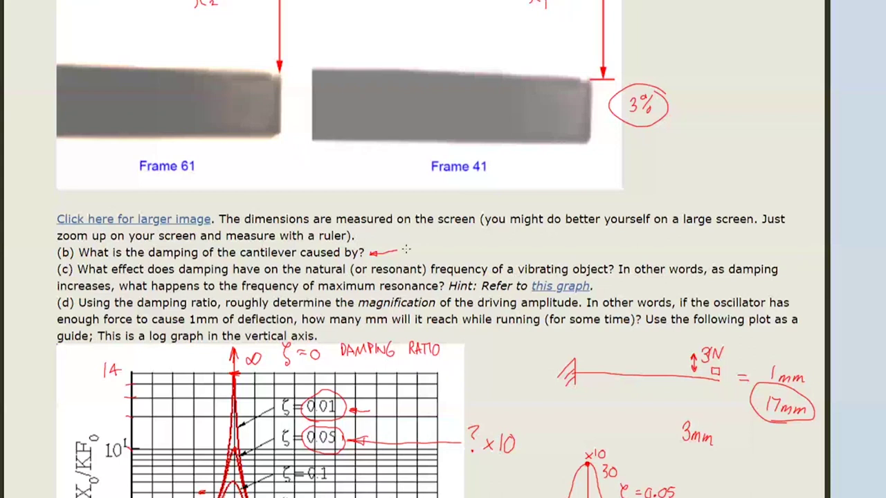
- Write 'FRICTION ? AIR / ALUMINIUM' in red as the answer to question (b)
{"action": "mouse_move", "coordinate": [404, 243]}
{"action": "left_mouse_down"}
{"action": "mouse_move", "coordinate": [404, 255]}
{"action": "mouse_move", "coordinate": [411, 244]}
{"action": "mouse_move", "coordinate": [420, 253]}
{"action": "mouse_move", "coordinate": [438, 246]}
{"action": "mouse_move", "coordinate": [443, 236]}
{"action": "mouse_move", "coordinate": [445, 246]}
{"action": "mouse_move", "coordinate": [468, 237]}
{"action": "mouse_move", "coordinate": [480, 247]}
{"action": "left_mouse_up"}
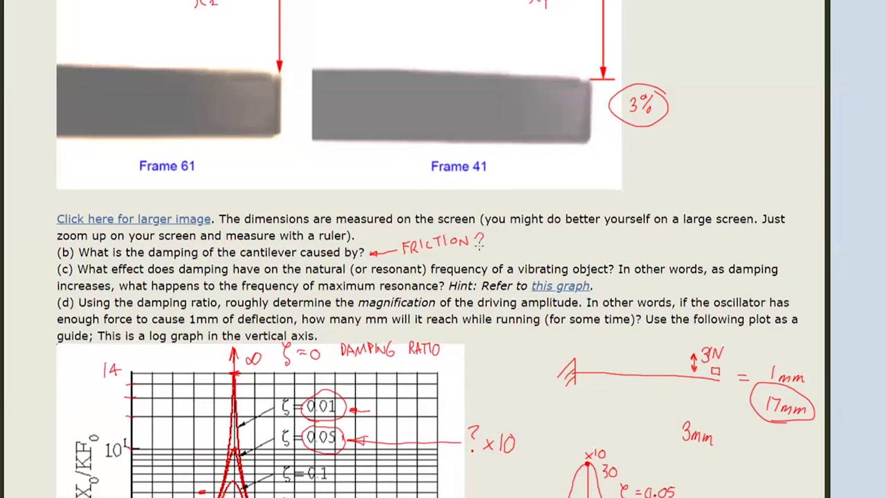
{"action": "left_click", "coordinate": [480, 253]}
{"action": "mouse_move", "coordinate": [504, 248]}
{"action": "left_mouse_down"}
{"action": "mouse_move", "coordinate": [508, 235]}
{"action": "mouse_move", "coordinate": [514, 248]}
{"action": "mouse_move", "coordinate": [563, 250]}
{"action": "mouse_move", "coordinate": [585, 237]}
{"action": "mouse_move", "coordinate": [593, 248]}
{"action": "left_mouse_up"}
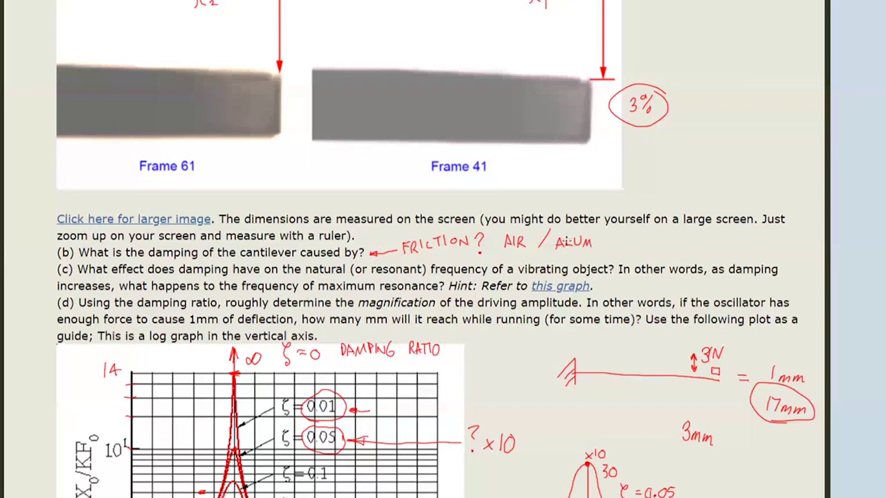
{"action": "mouse_move", "coordinate": [600, 238]}
{"action": "left_mouse_down"}
{"action": "mouse_move", "coordinate": [600, 247]}
{"action": "mouse_move", "coordinate": [609, 238]}
{"action": "mouse_move", "coordinate": [614, 248]}
{"action": "mouse_move", "coordinate": [630, 248]}
{"action": "left_mouse_up"}
- Draw a red circle around the ?x10 note next to the amplitude magnification graph
{"action": "scroll", "coordinate": [565, 353], "scroll_direction": "down", "scroll_amount": 2}
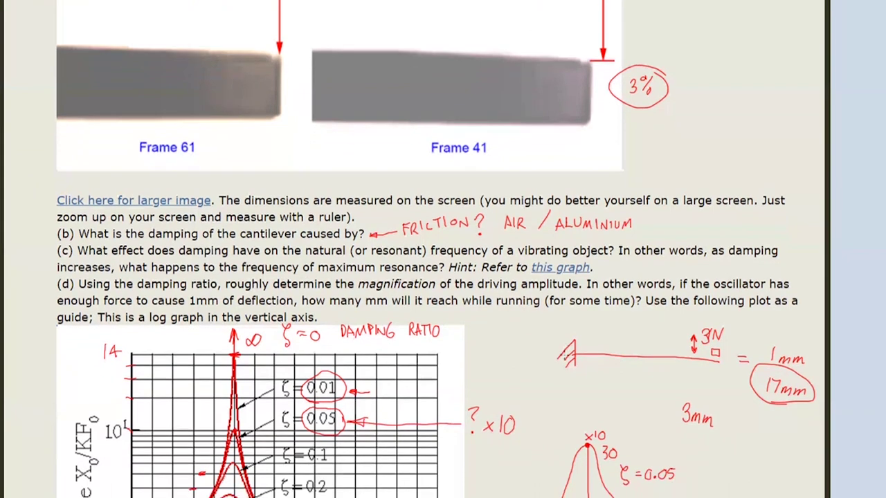
{"action": "scroll", "coordinate": [564, 353], "scroll_direction": "down", "scroll_amount": 2}
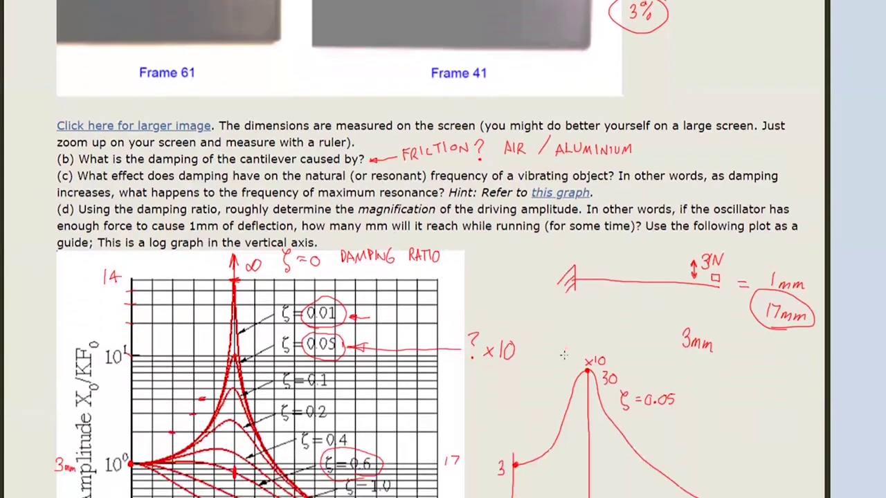
{"action": "scroll", "coordinate": [564, 354], "scroll_direction": "down", "scroll_amount": 1}
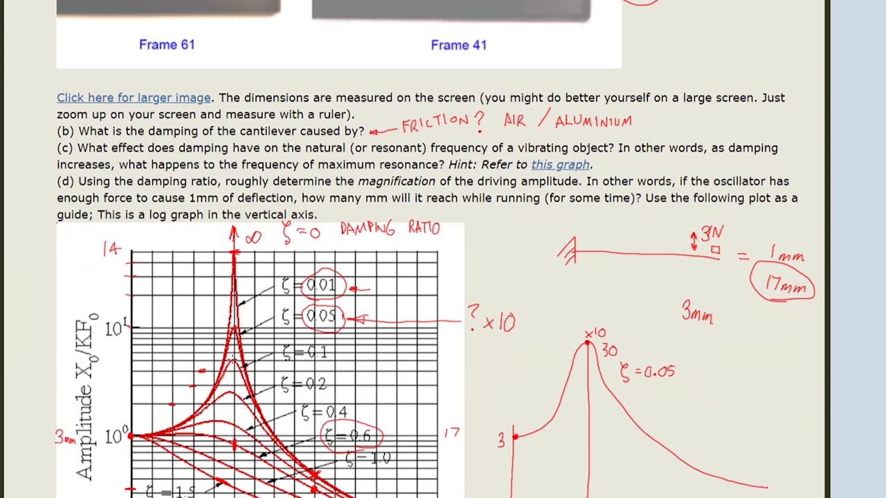
{"action": "scroll", "coordinate": [428, 278], "scroll_direction": "down", "scroll_amount": 1}
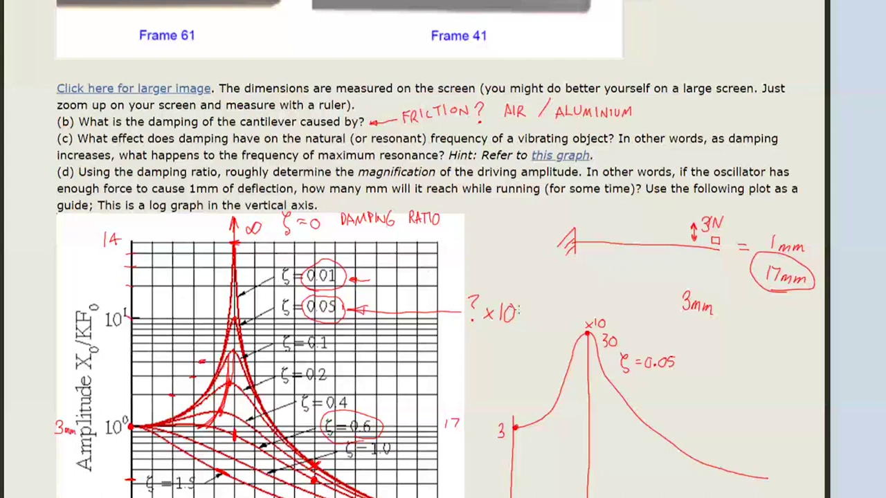
{"action": "left_click_drag", "start_coordinate": [515, 296], "coordinate": [514, 298]}
{"action": "scroll", "coordinate": [386, 307], "scroll_direction": "down", "scroll_amount": 2}
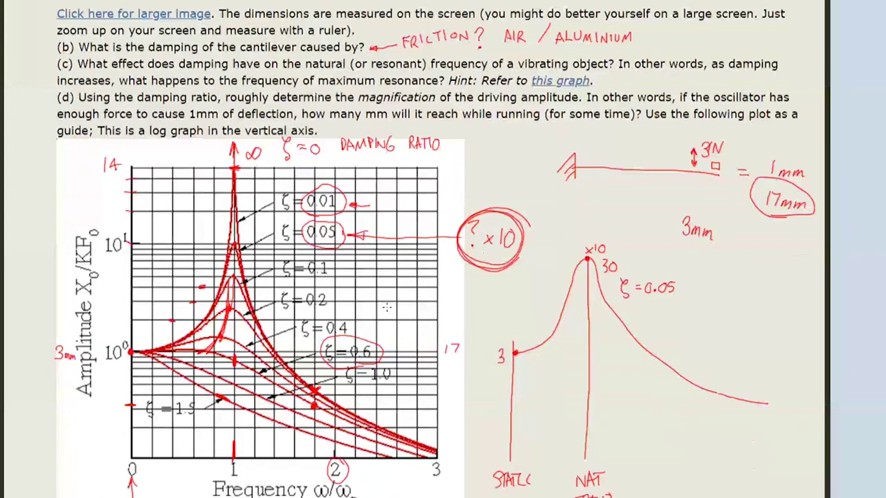
{"action": "scroll", "coordinate": [387, 307], "scroll_direction": "down", "scroll_amount": 3}
{"action": "scroll", "coordinate": [387, 307], "scroll_direction": "up", "scroll_amount": 2}
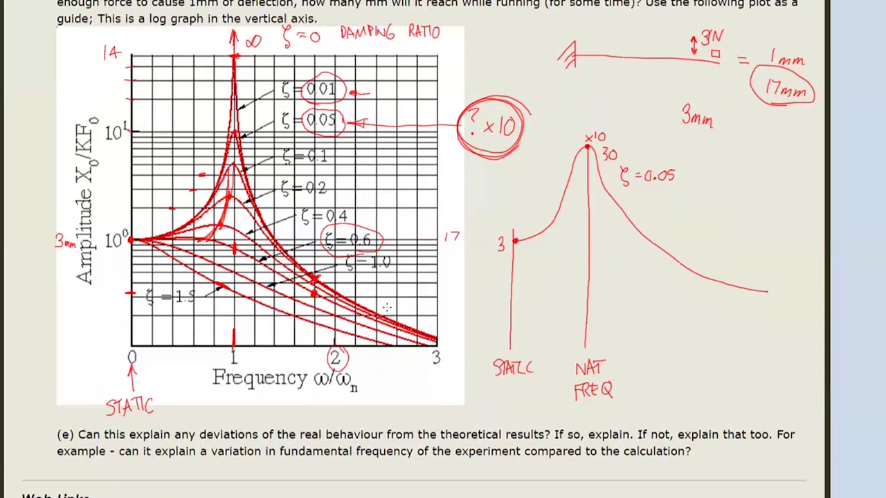
{"action": "scroll", "coordinate": [387, 303], "scroll_direction": "up", "scroll_amount": 1}
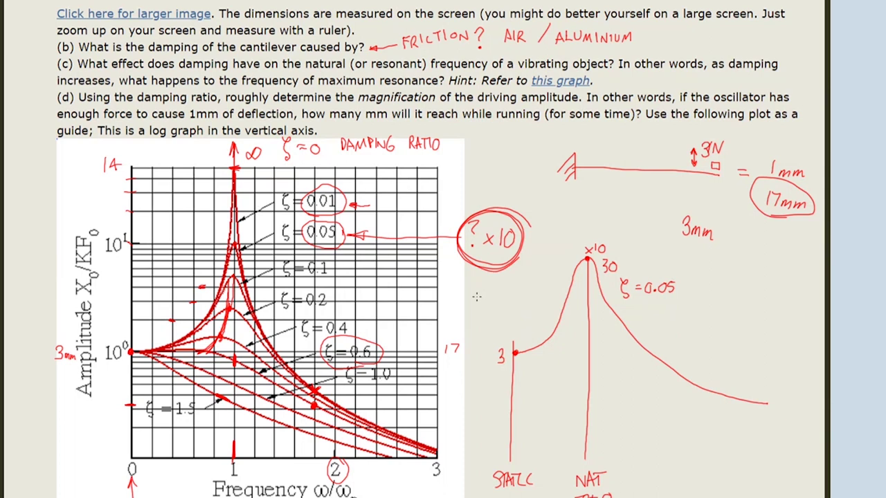
- Write 'x20 x30? approx' in red left of the resonance peak sketch
{"action": "left_click_drag", "start_coordinate": [470, 296], "coordinate": [479, 303]}
{"action": "mouse_move", "coordinate": [479, 296]}
{"action": "left_mouse_down"}
{"action": "mouse_move", "coordinate": [470, 304]}
{"action": "mouse_move", "coordinate": [498, 292]}
{"action": "mouse_move", "coordinate": [477, 322]}
{"action": "mouse_move", "coordinate": [490, 320]}
{"action": "mouse_move", "coordinate": [490, 331]}
{"action": "mouse_move", "coordinate": [506, 308]}
{"action": "mouse_move", "coordinate": [507, 317]}
{"action": "left_mouse_up"}
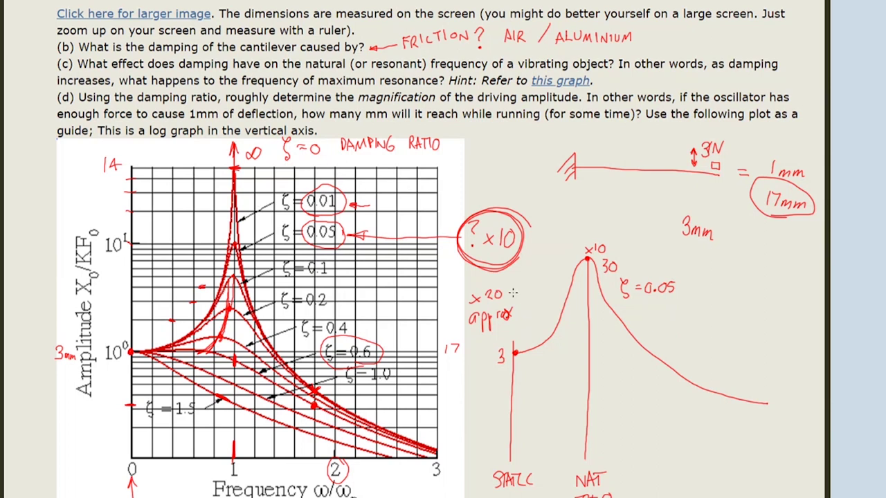
{"action": "mouse_move", "coordinate": [510, 289]}
{"action": "left_mouse_down"}
{"action": "mouse_move", "coordinate": [528, 296]}
{"action": "mouse_move", "coordinate": [546, 288]}
{"action": "left_mouse_up"}
- Scroll down to part (e) and emphasise the dots on the ζ = 0.2 curve
{"action": "scroll", "coordinate": [443, 277], "scroll_direction": "down", "scroll_amount": 3}
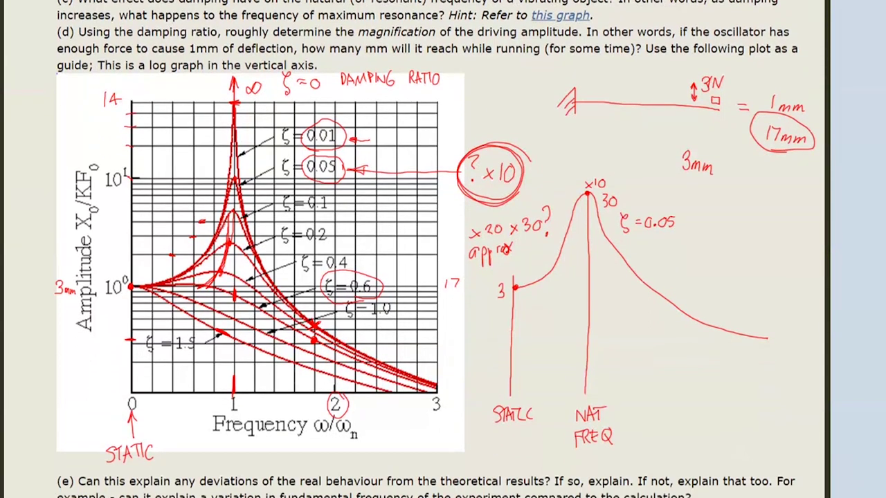
{"action": "scroll", "coordinate": [443, 249], "scroll_direction": "down", "scroll_amount": 1}
{"action": "scroll", "coordinate": [443, 249], "scroll_direction": "up", "scroll_amount": 2}
{"action": "scroll", "coordinate": [443, 249], "scroll_direction": "down", "scroll_amount": 3}
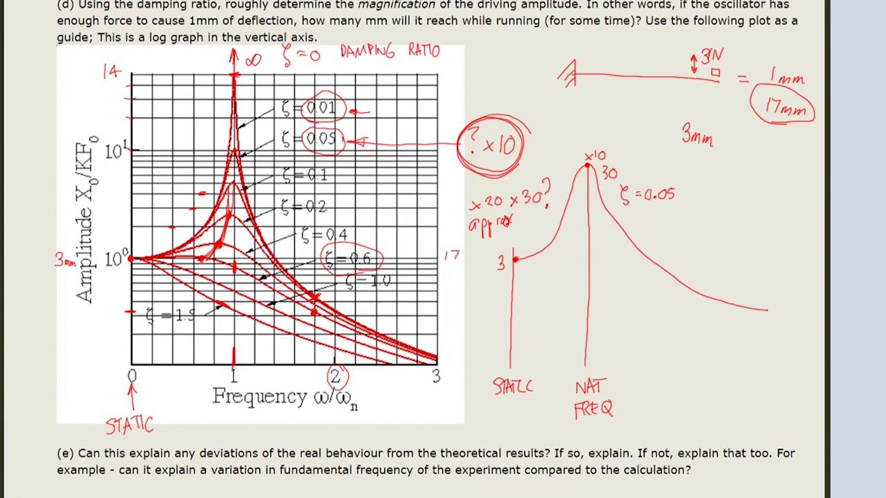
{"action": "left_click", "coordinate": [218, 245]}
{"action": "left_click", "coordinate": [224, 217]}
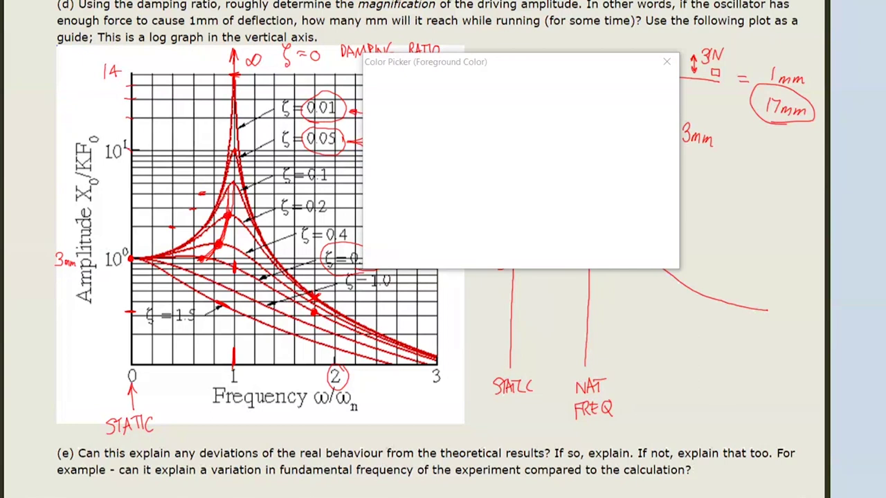
- Switch the pen to blue, then mark the ζ = 0 peak top and its base at ratio 1
{"action": "left_click", "coordinate": [532, 136]}
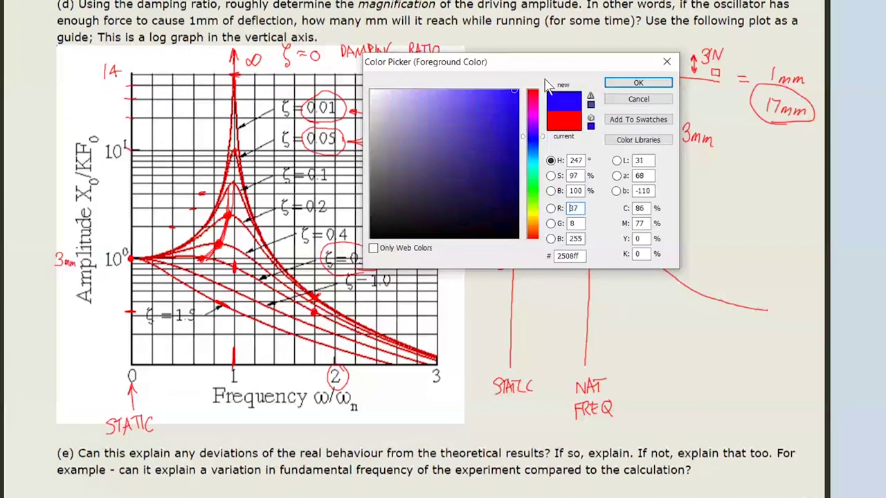
{"action": "left_click", "coordinate": [616, 84]}
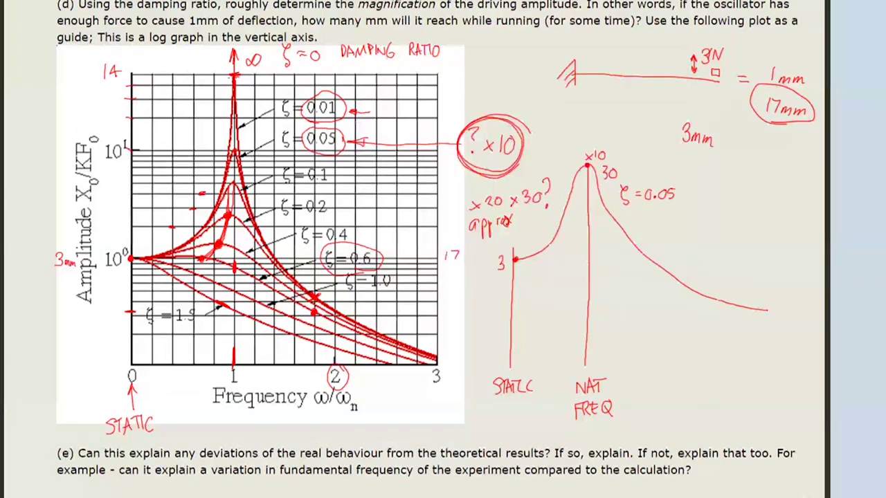
{"action": "left_click_drag", "start_coordinate": [234, 67], "coordinate": [233, 66]}
{"action": "mouse_move", "coordinate": [233, 343]}
{"action": "left_mouse_down"}
{"action": "mouse_move", "coordinate": [232, 360]}
{"action": "mouse_move", "coordinate": [236, 344]}
{"action": "left_mouse_up"}
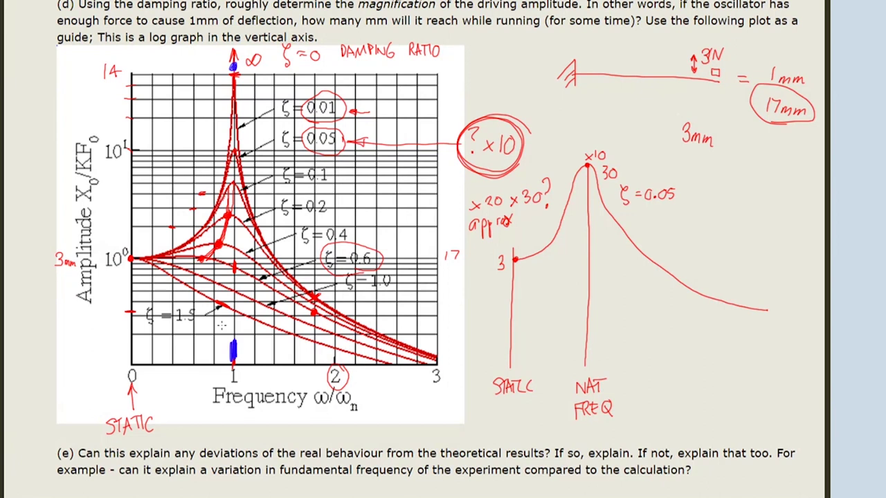
- Handwrite "ζ is too low to…" in blue ink below part (e), continuing onto a second line
{"action": "mouse_move", "coordinate": [707, 469]}
{"action": "left_mouse_down"}
{"action": "mouse_move", "coordinate": [702, 463]}
{"action": "mouse_move", "coordinate": [704, 493]}
{"action": "mouse_move", "coordinate": [742, 476]}
{"action": "mouse_move", "coordinate": [738, 487]}
{"action": "mouse_move", "coordinate": [748, 477]}
{"action": "mouse_move", "coordinate": [766, 486]}
{"action": "left_mouse_up"}
{"action": "left_click_drag", "start_coordinate": [770, 481], "coordinate": [802, 482]}
{"action": "mouse_move", "coordinate": [735, 490]}
{"action": "left_mouse_down"}
{"action": "mouse_move", "coordinate": [731, 497]}
{"action": "mouse_move", "coordinate": [758, 497]}
{"action": "left_mouse_up"}
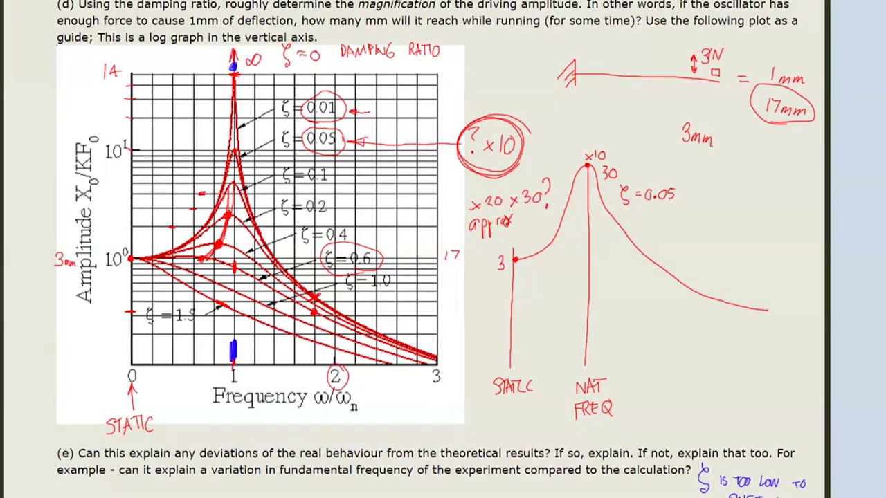
{"action": "left_click_drag", "start_coordinate": [784, 493], "coordinate": [803, 496]}
{"action": "left_click_drag", "start_coordinate": [816, 488], "coordinate": [811, 497]}
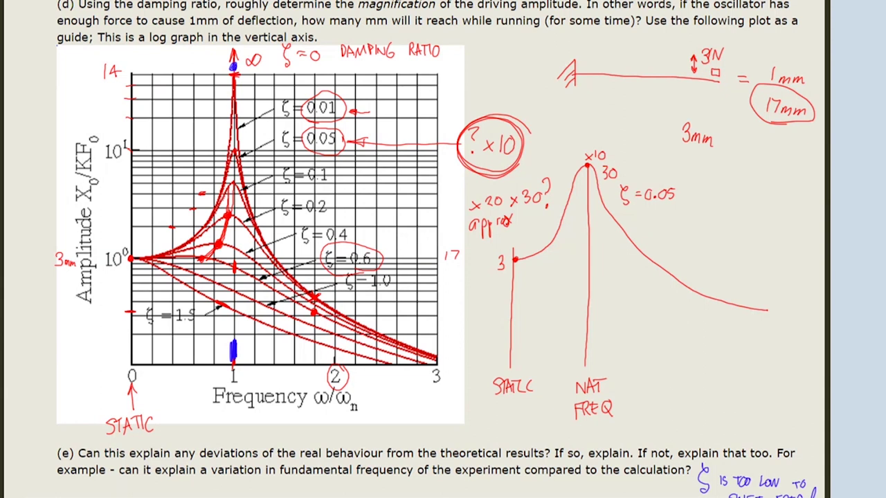